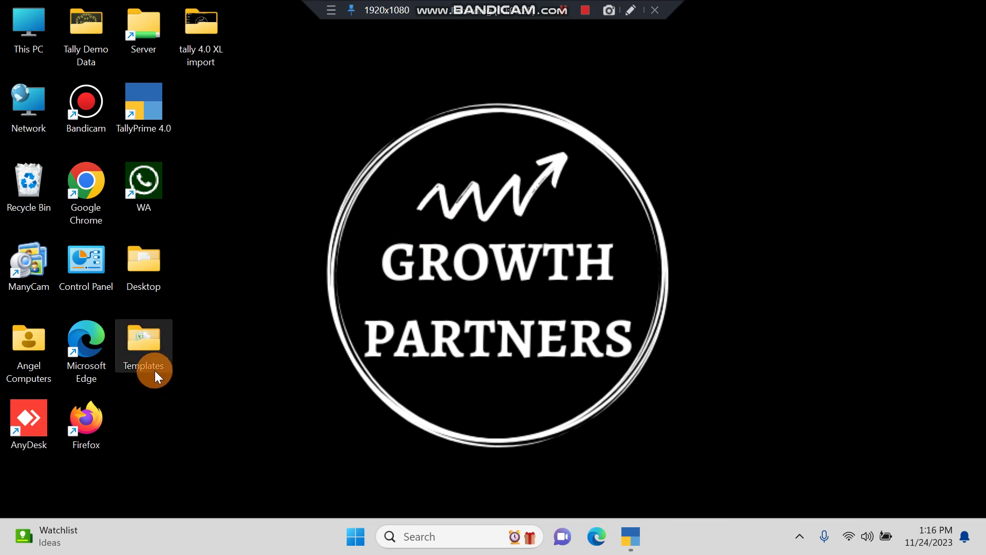
- Open the Accounting transtions Excel workbook from the desktop Templates folder
double_click(144, 345)
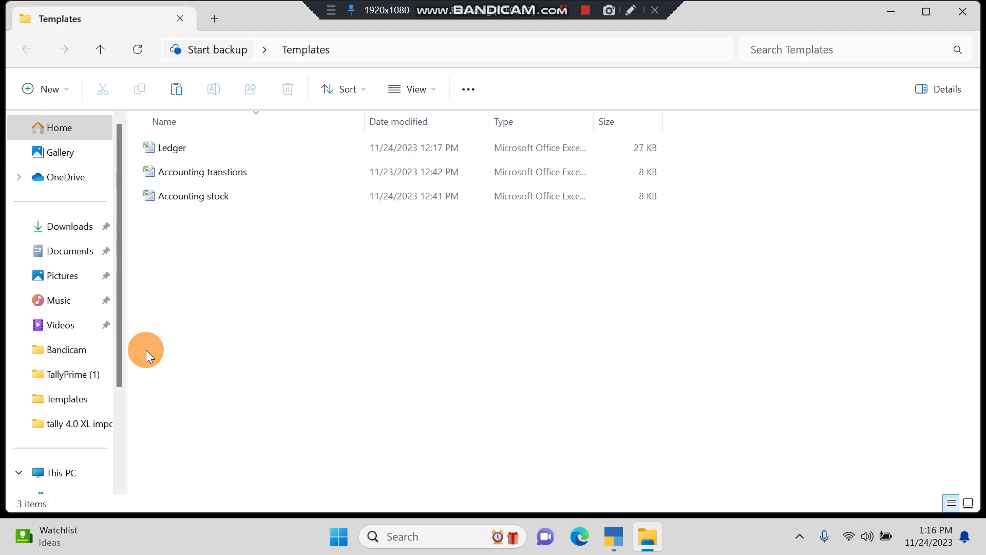
left_click(219, 173)
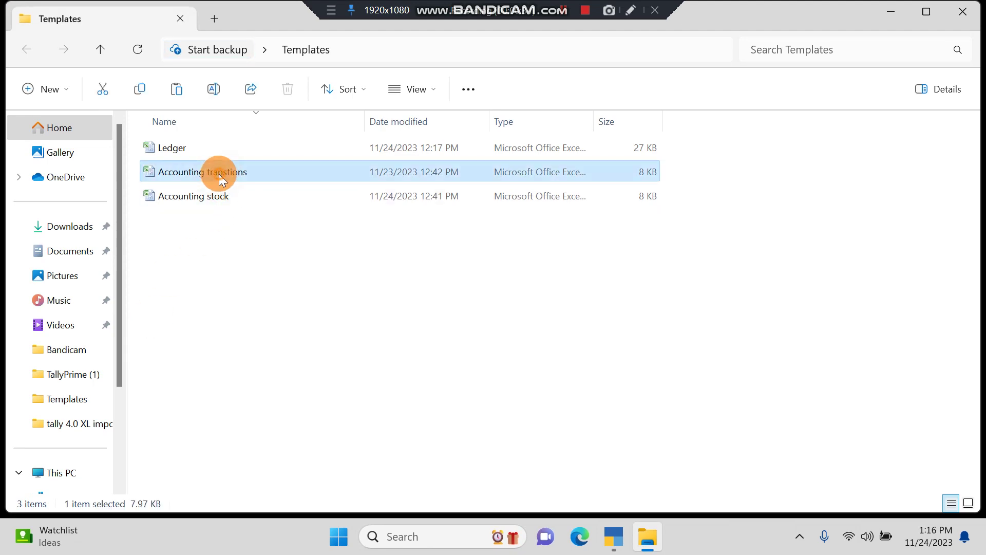
double_click(219, 174)
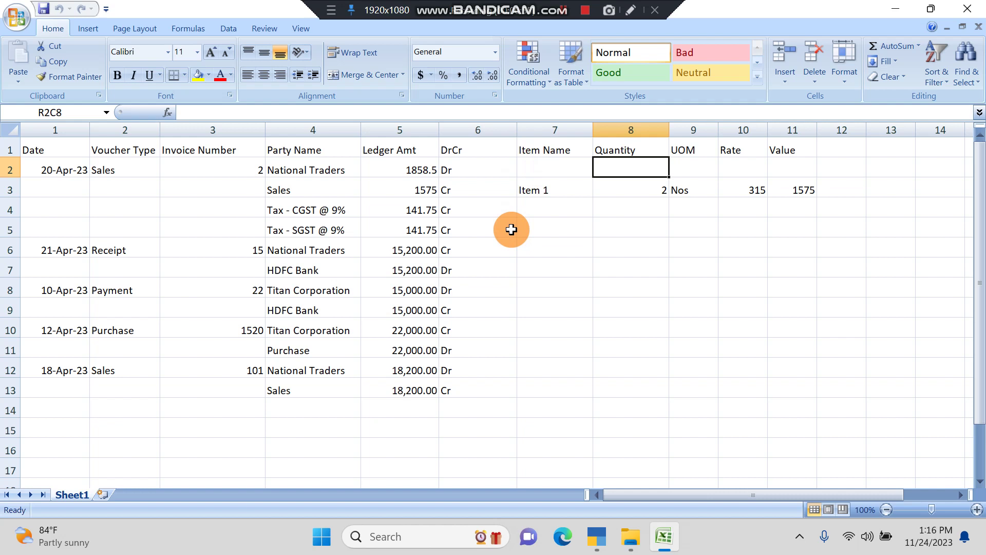
mouse_move(596, 537)
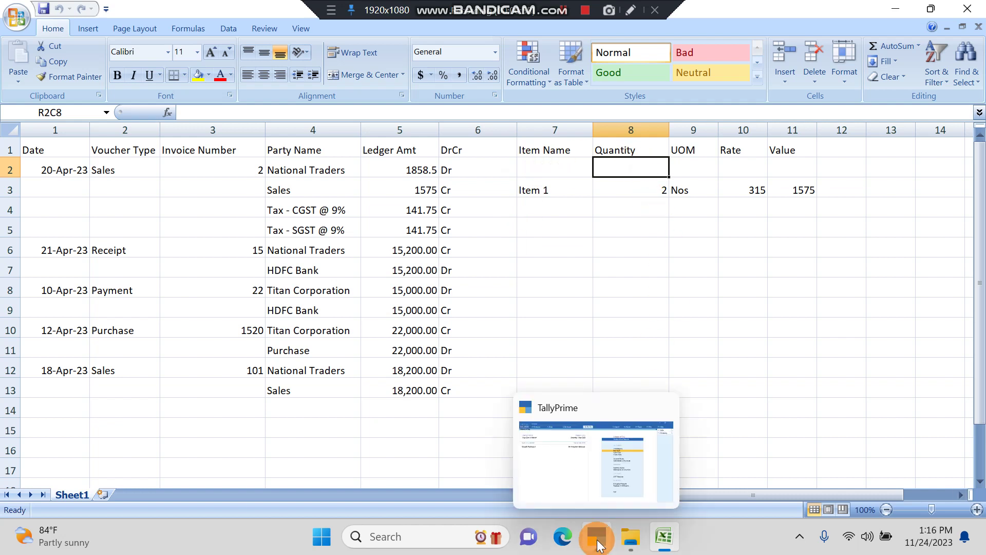
- In TallyPrime, view the About screen (release 4.0 Beta, Silver edition), then return to Gateway of Tally
left_click(597, 546)
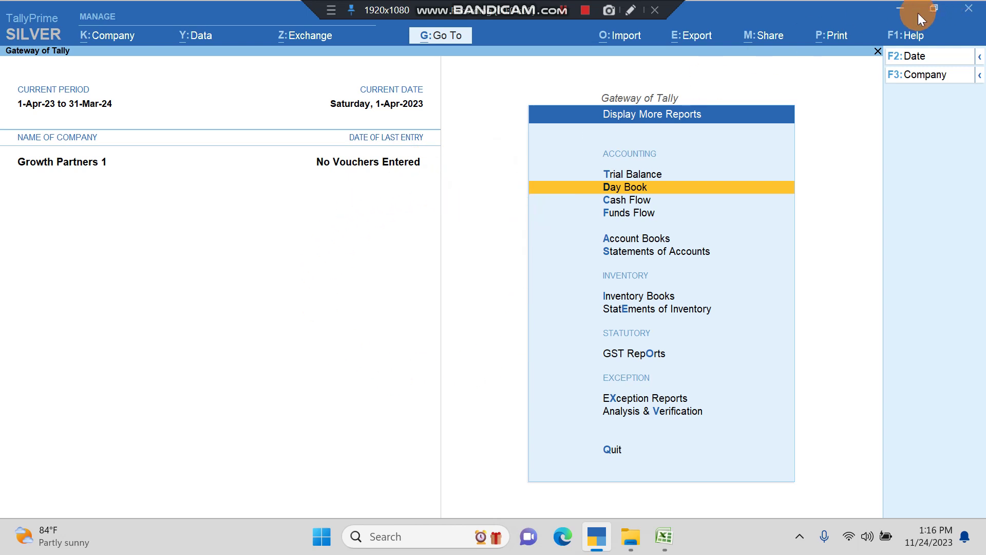
left_click(905, 35)
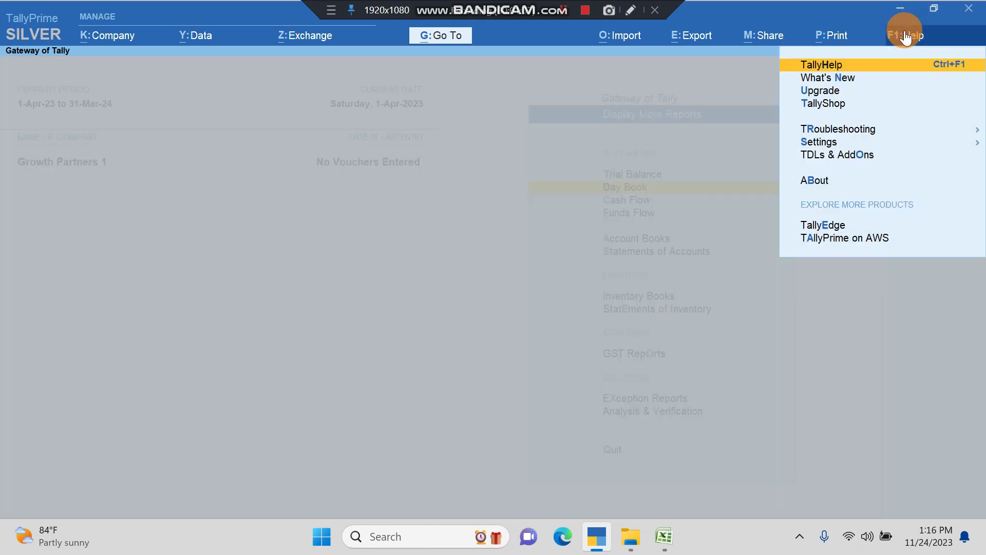
left_click(806, 183)
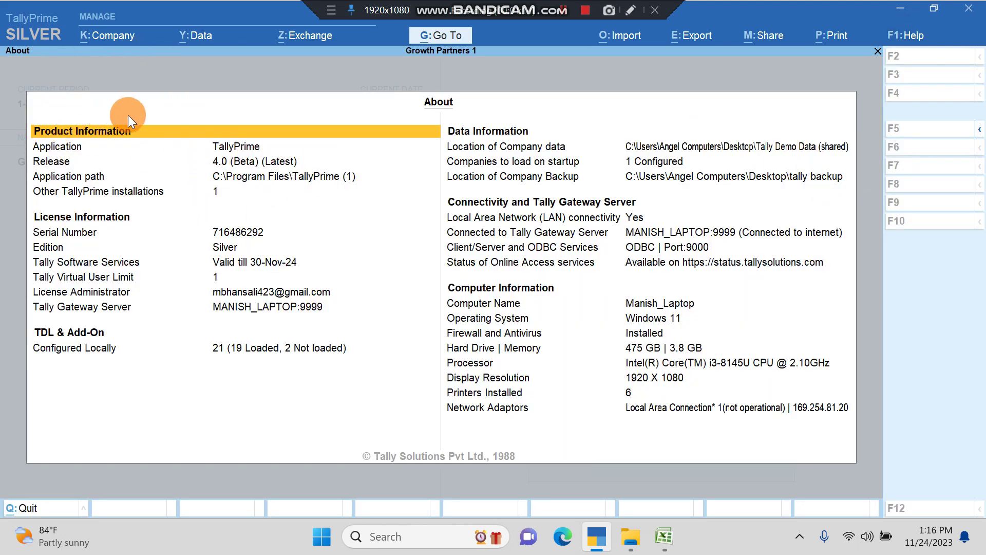
key("Escape")
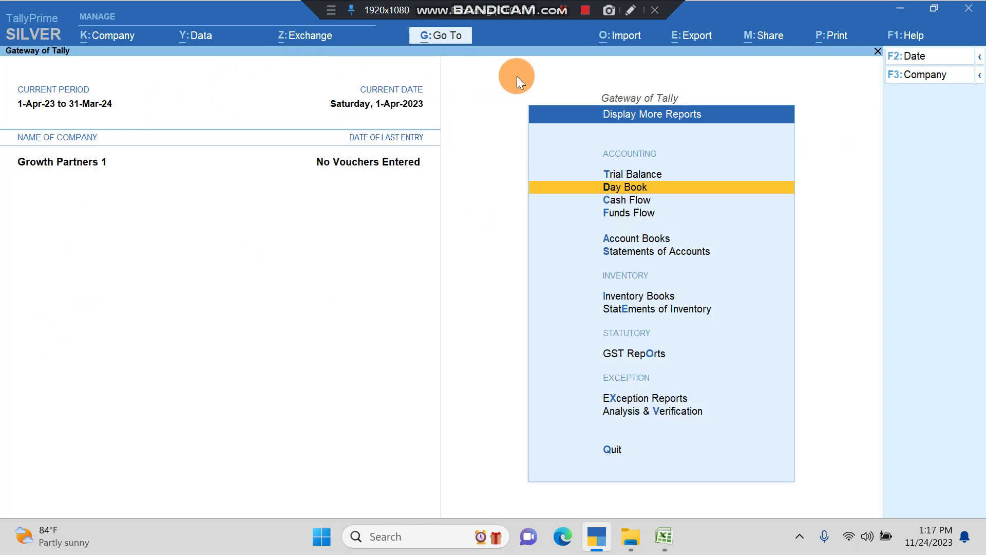
- Create a new Transactions mapping template based on Accounting transtions.xlsx, Sheet1
left_click(619, 37)
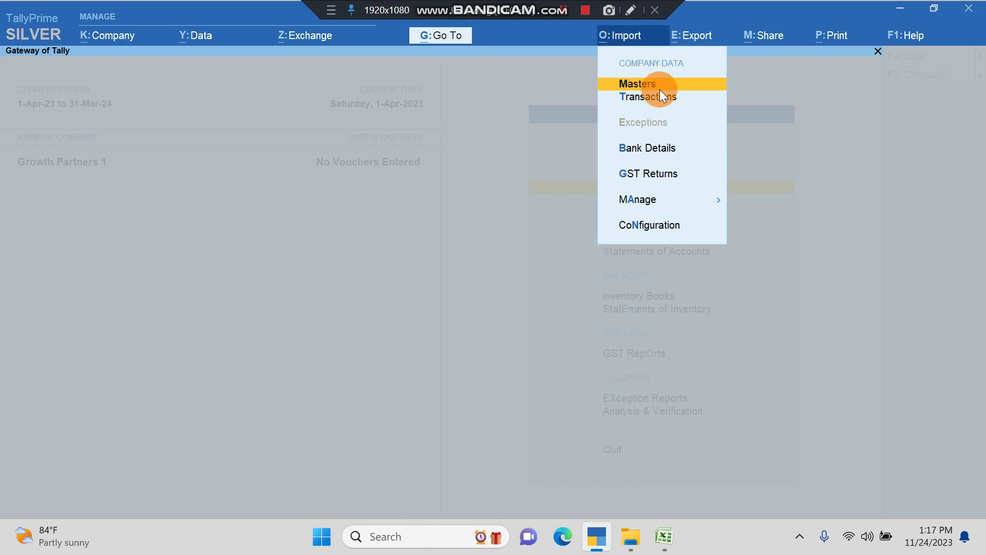
left_click(637, 199)
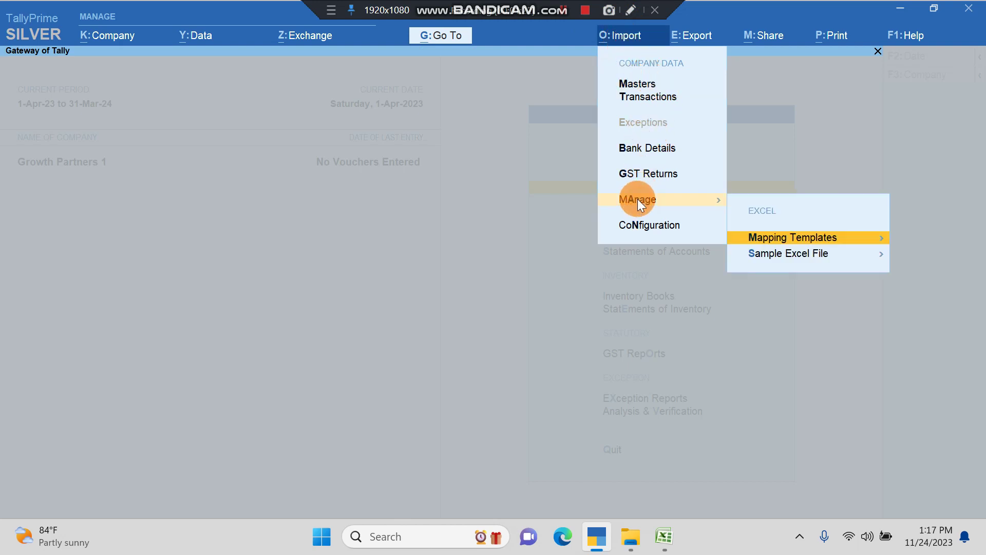
left_click(779, 234)
left_click(585, 312)
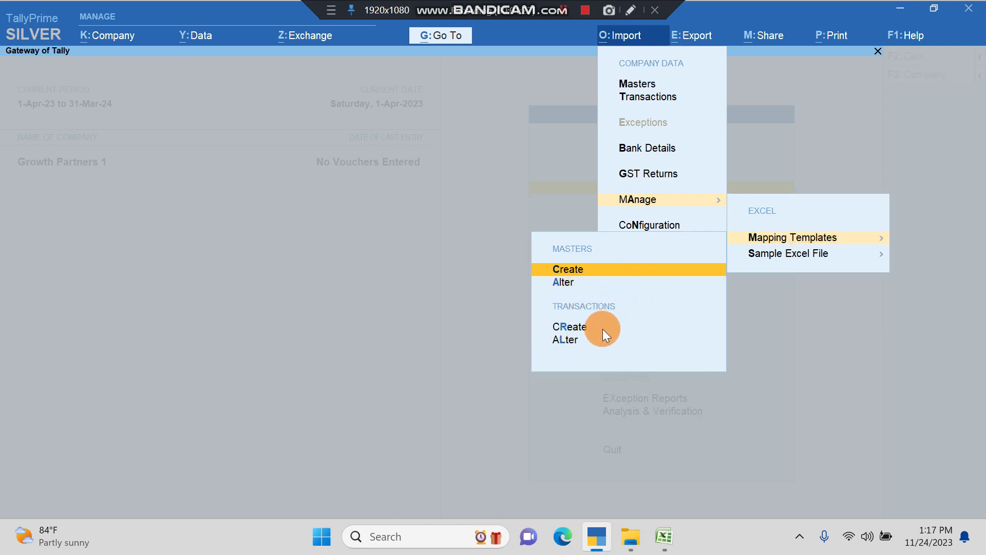
left_click(575, 326)
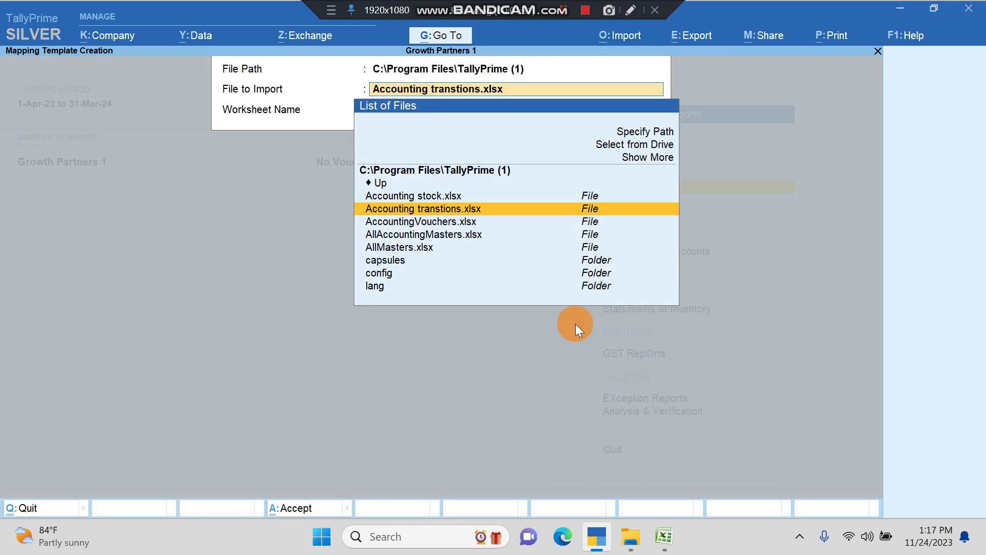
left_click(521, 208)
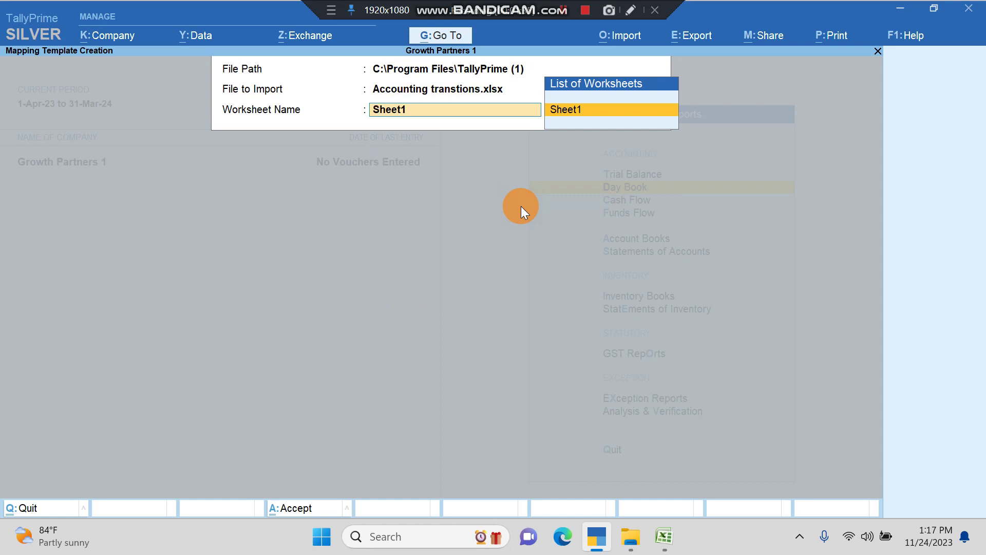
key("Return")
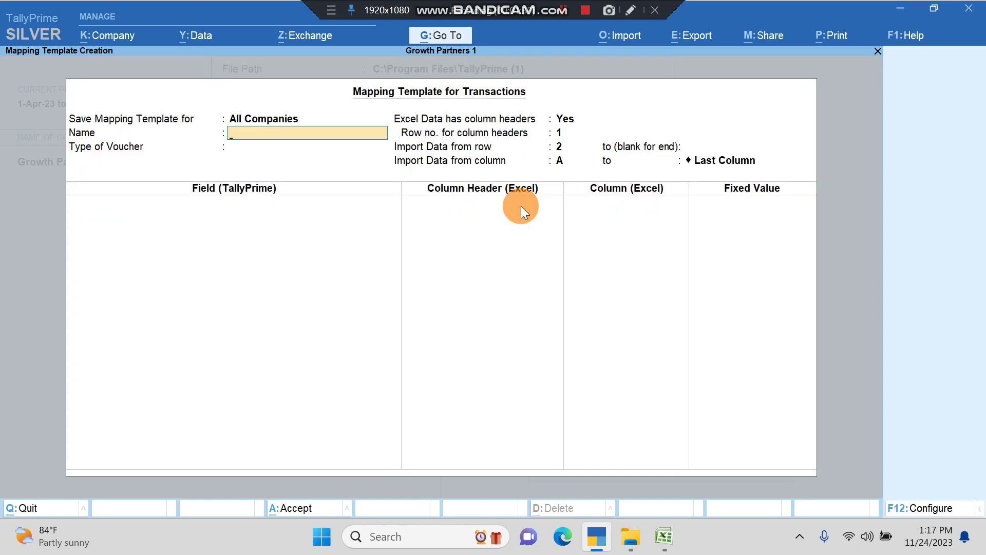
- Name the mapping template 'Transactions' and choose Accounting Vouchers as its voucher type
type("Tr")
type("ansact")
type("ions")
key("Return")
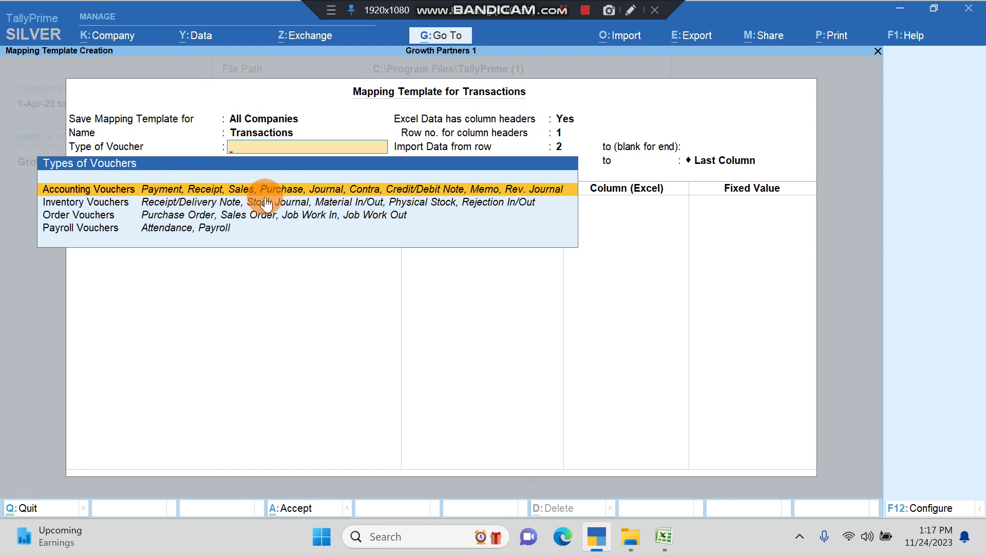
left_click(315, 191)
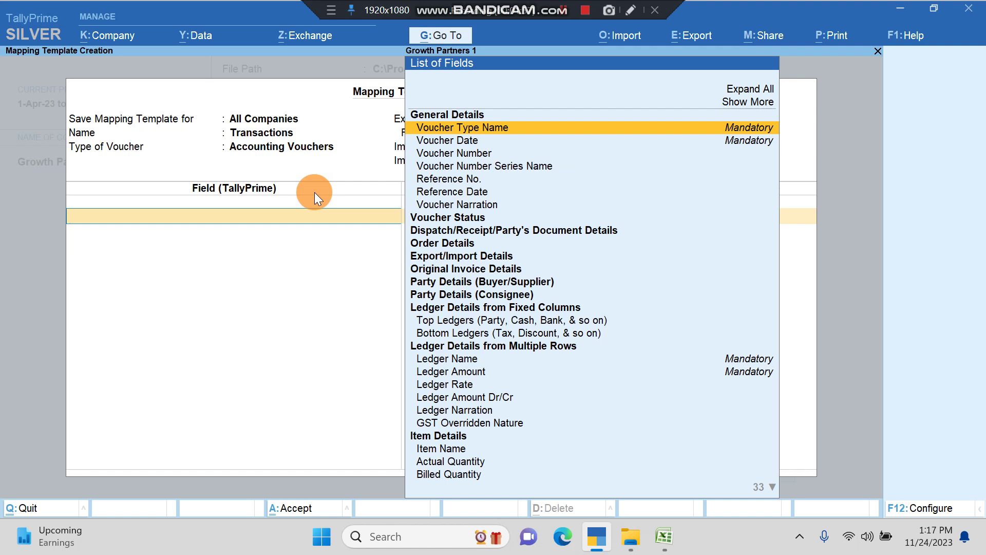
- Map Voucher Type Name to Voucher Type, Voucher Date to Date, and Voucher Number to Invoice Number
key("Return")
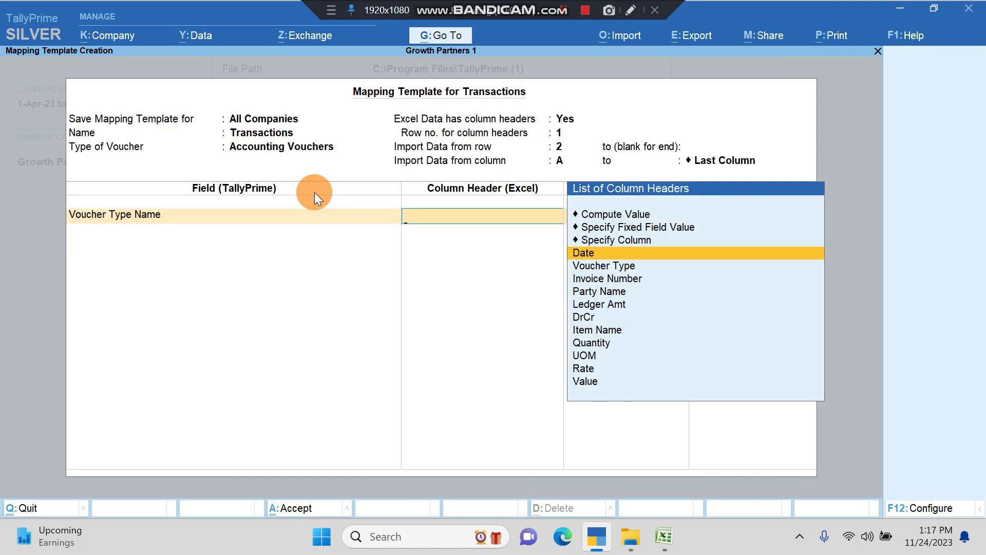
key("Down")
key("Return")
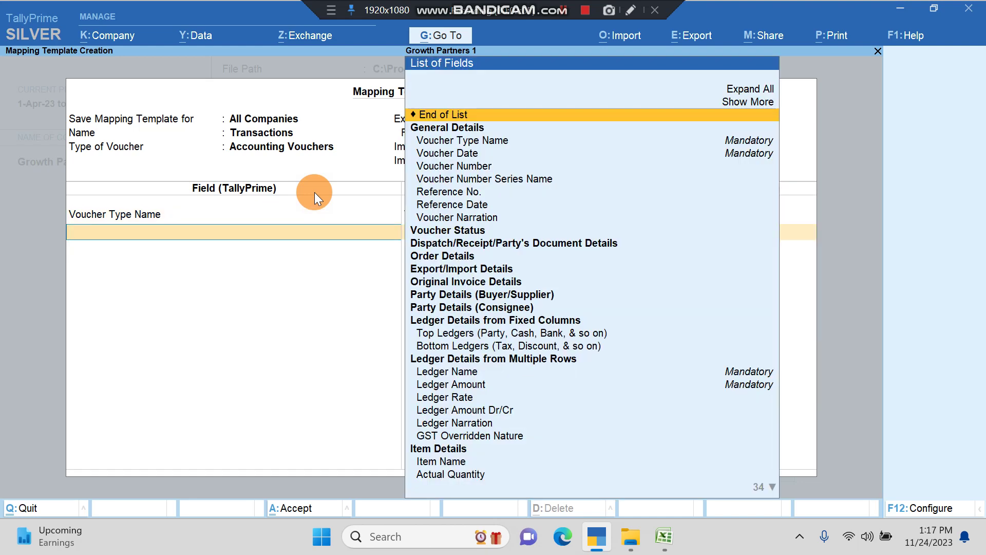
key("Down")
key("Down")
key("Down")
key("Return")
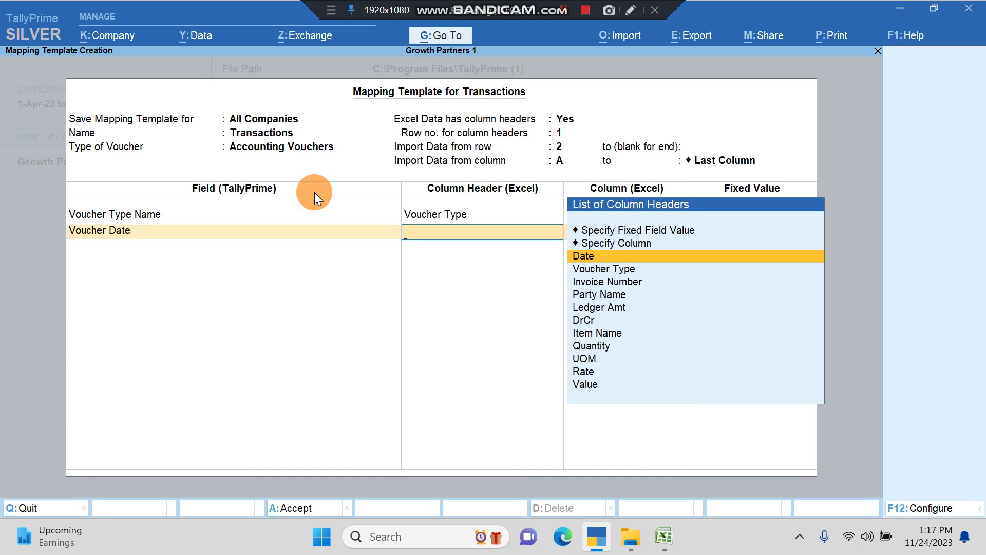
key("Return")
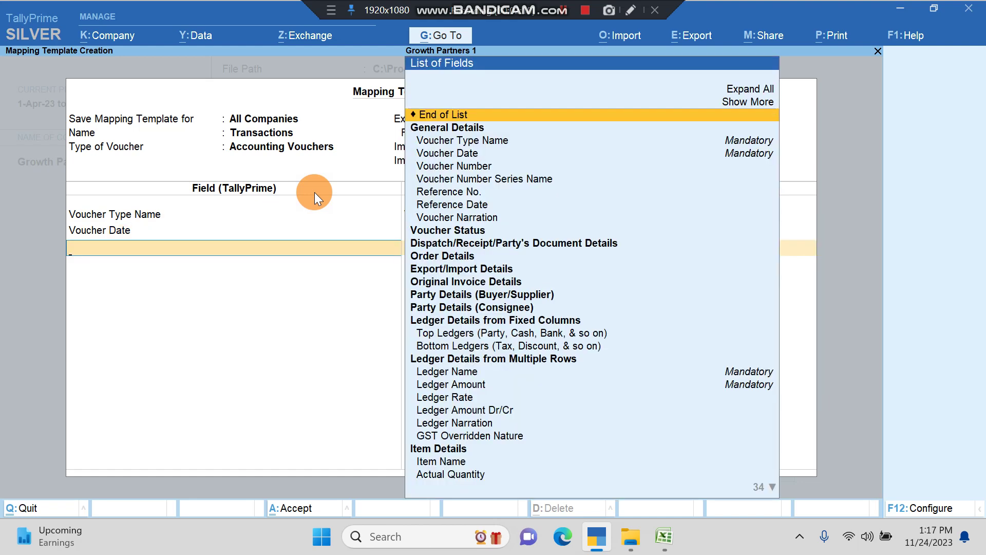
key("Down")
key("Down")
key("Down")
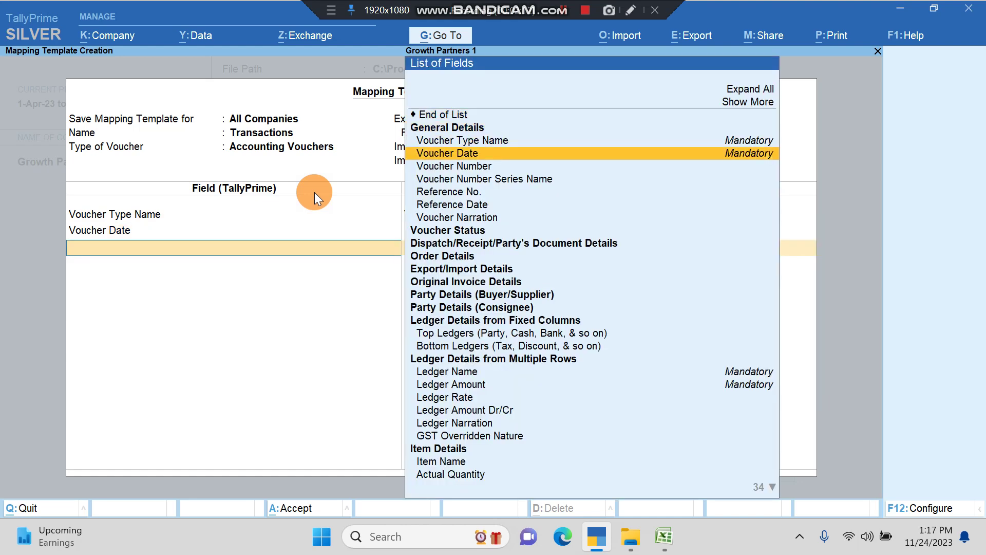
key("Down")
key("Return")
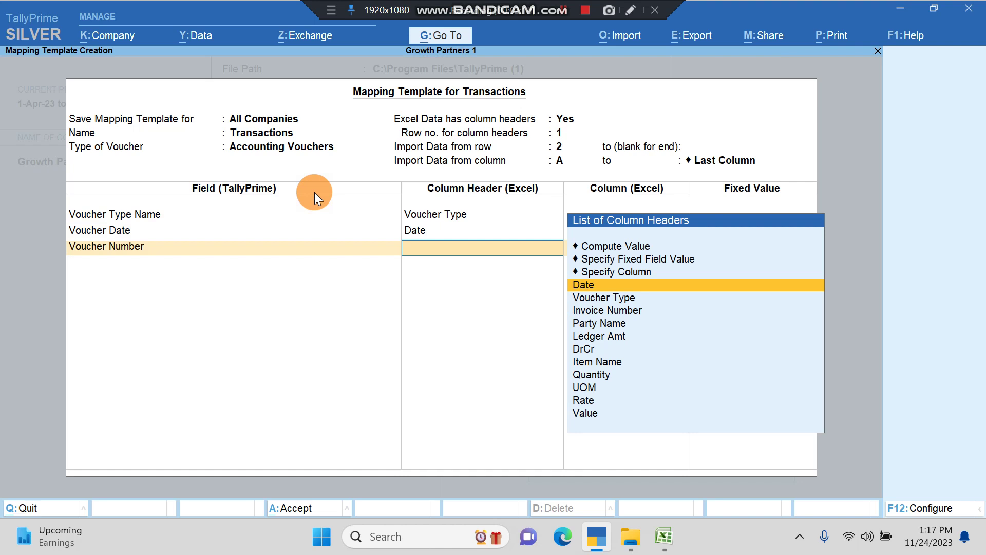
type("in")
key("Return")
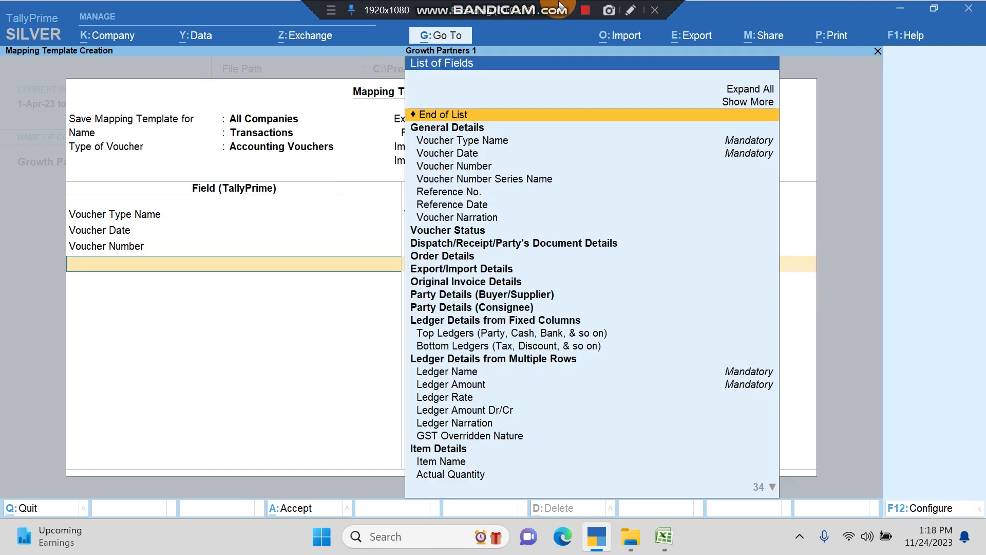
- Map the Ledger Name field to the Party Name column
left_click(205, 264)
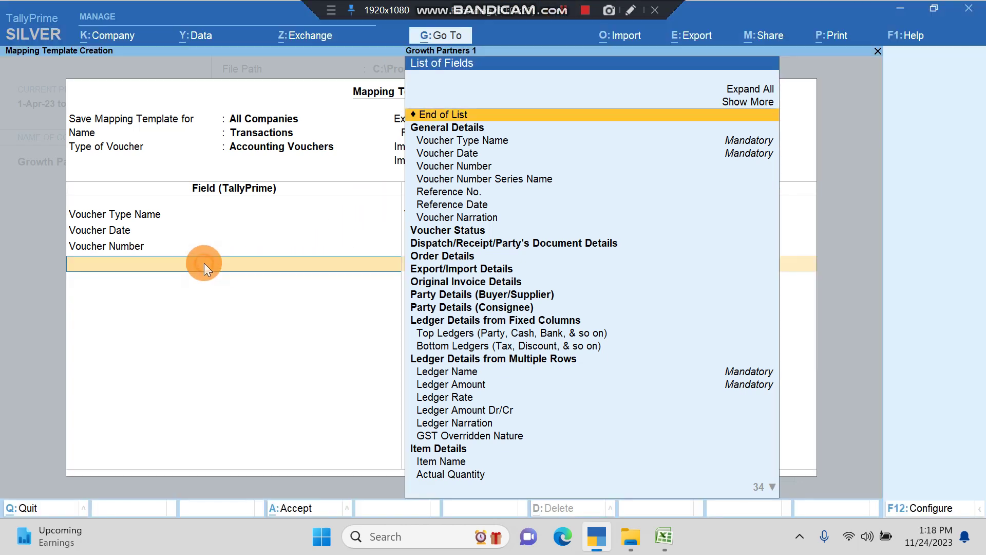
type("L")
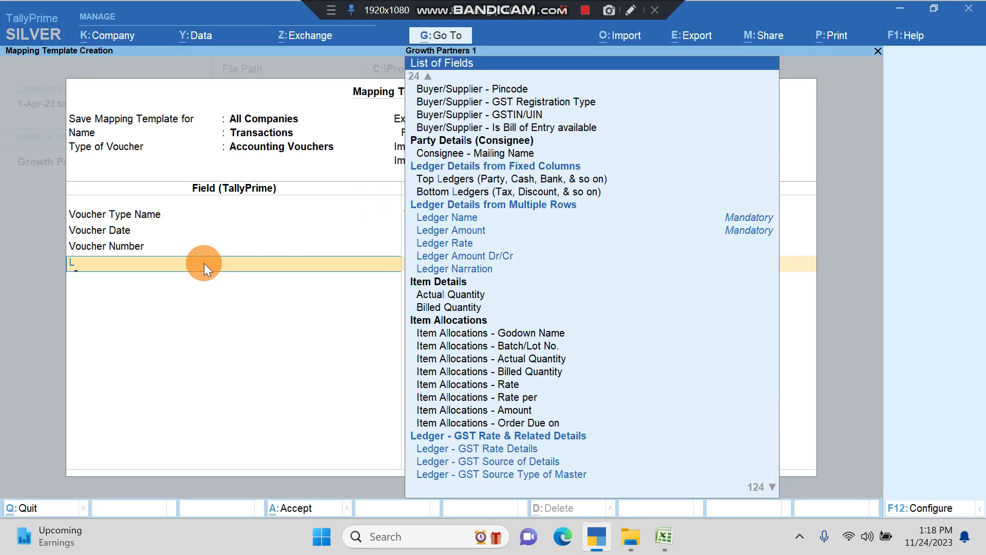
type("e")
key("Down")
key("Down")
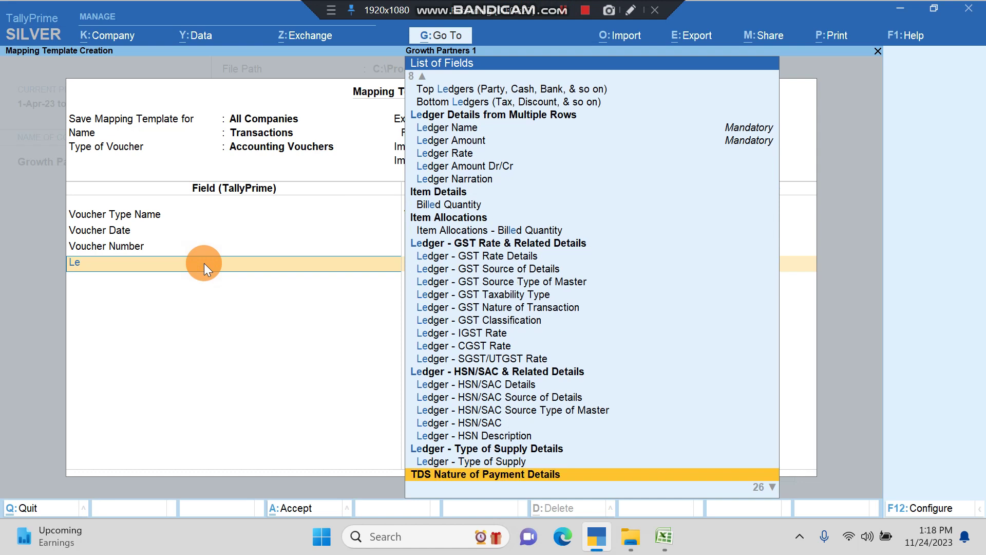
key("Up")
key("Up")
key("Up")
key("Up")
key("Up")
key("Up")
key("Up")
key("Up")
key("Up")
key("Up")
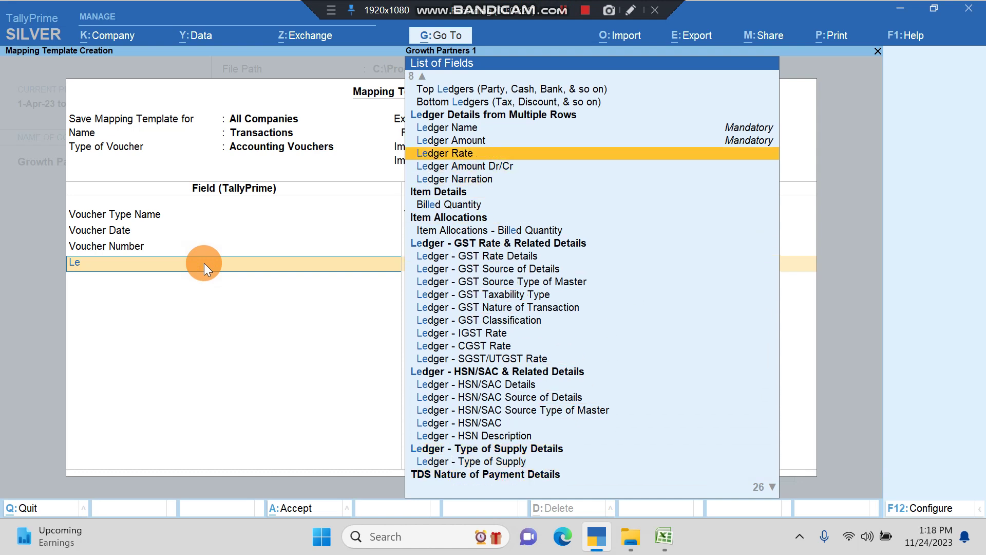
key("Up")
key("Up")
key("Return")
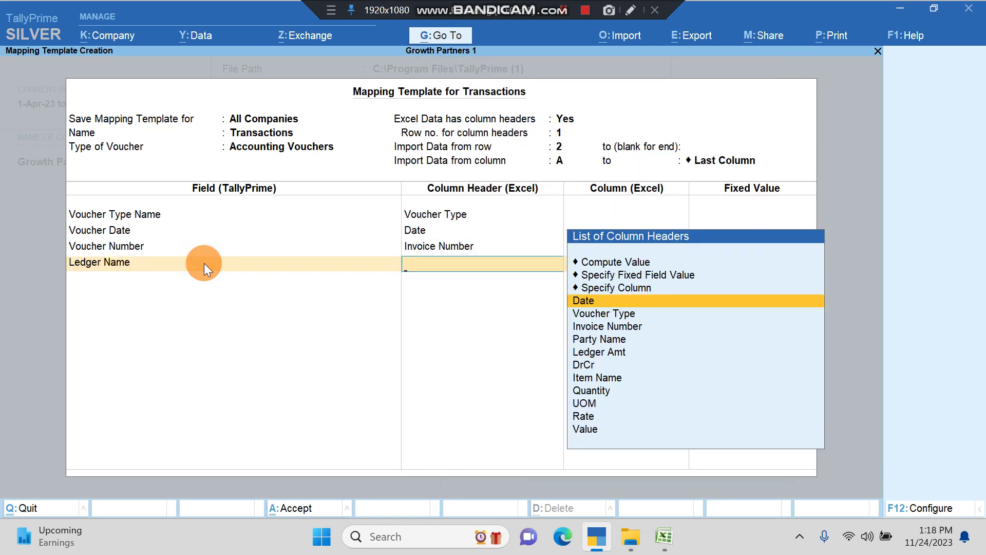
key("Down")
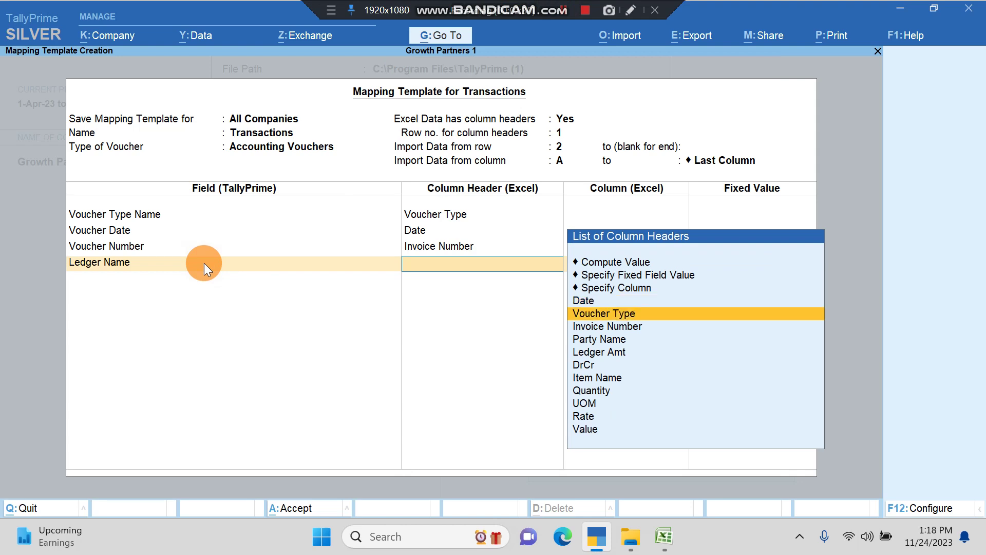
key("Down")
key("Down")
key("Return")
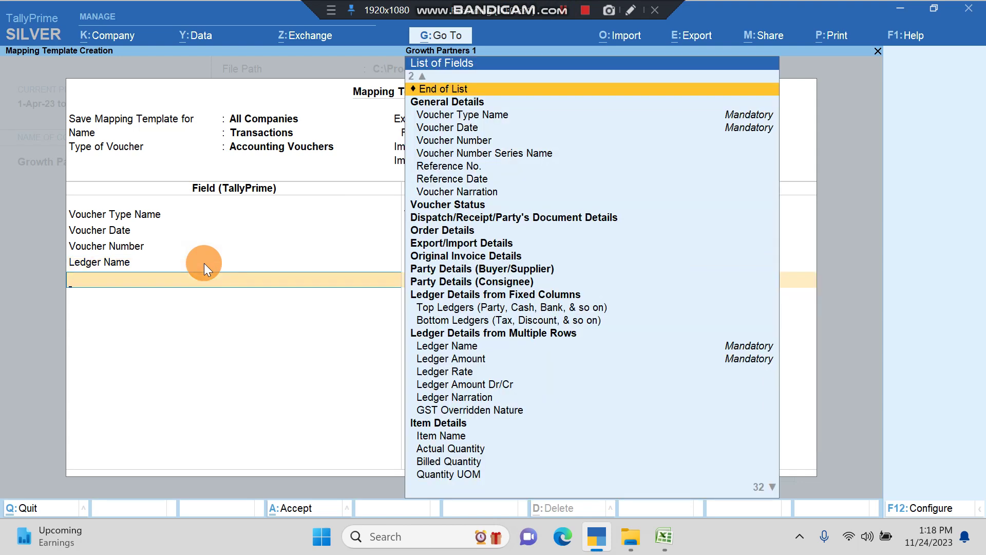
- Map Ledger Amount to Ledger Amt and Ledger Amount Dr/Cr to DrCr
key("Down")
key("Down")
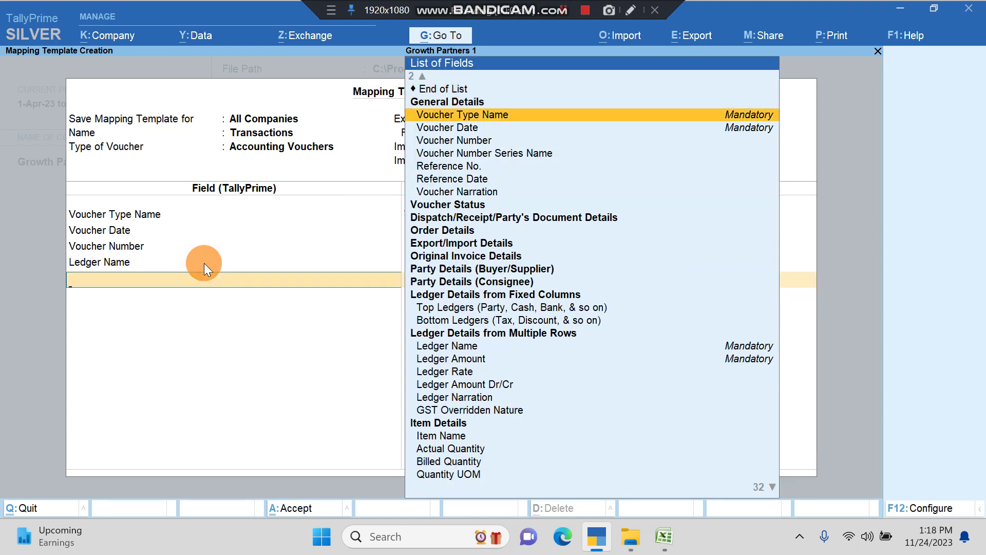
key("Down")
key("Down")
key("Down")
key("Down")
key("Down")
key("Down")
key("Down")
key("Down")
key("Down")
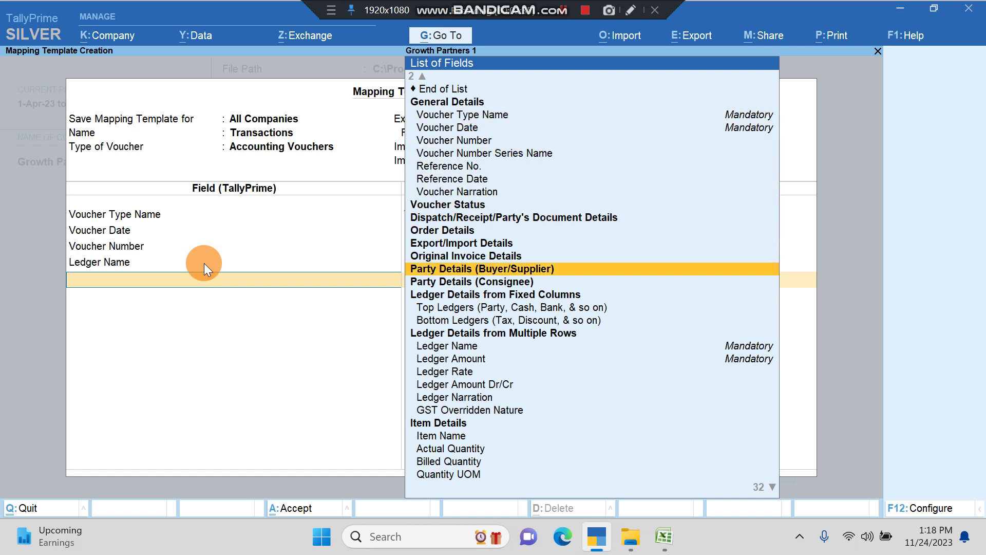
key("Down")
key("Down")
key("Down")
key("Up")
key("Return")
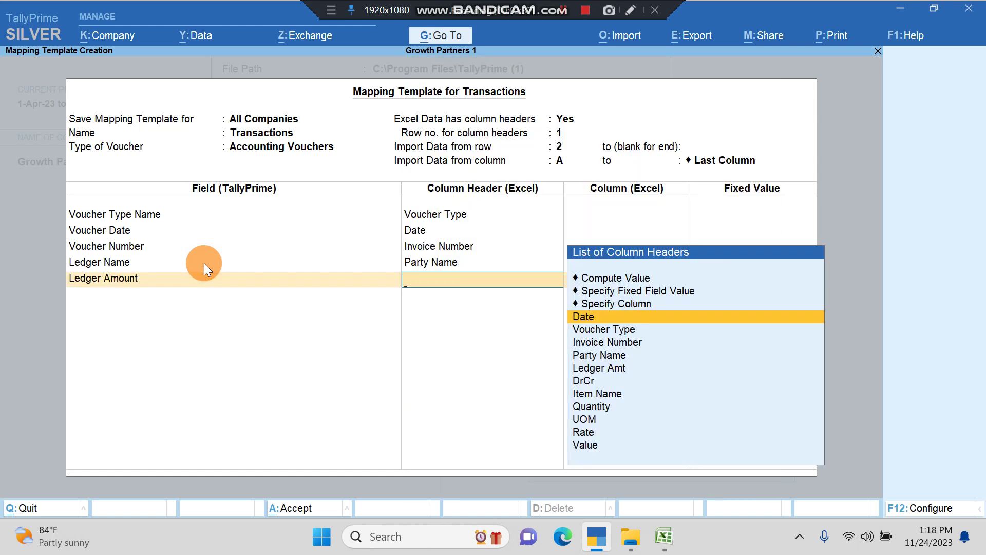
key("Down")
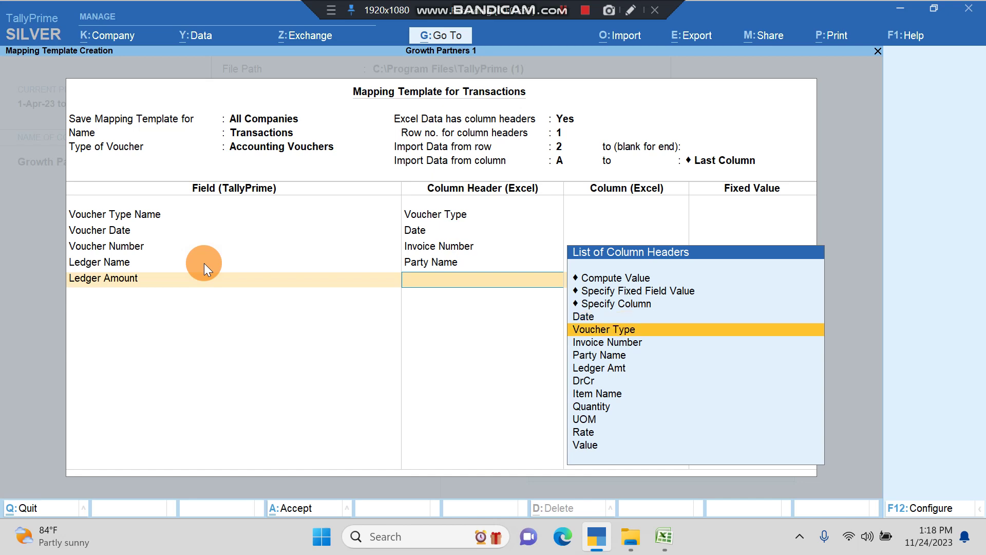
key("Down")
key("Down")
key("Down")
key("Return")
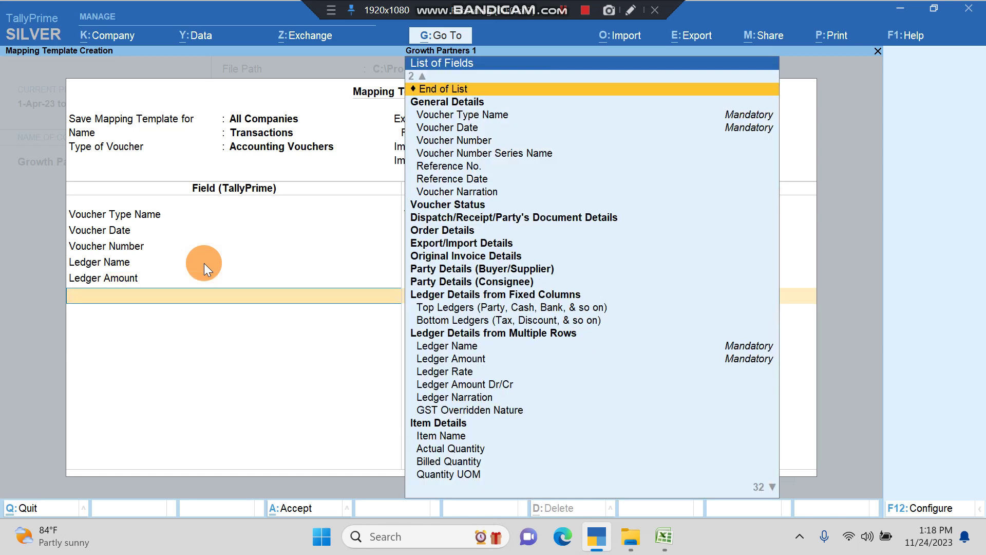
type("Le")
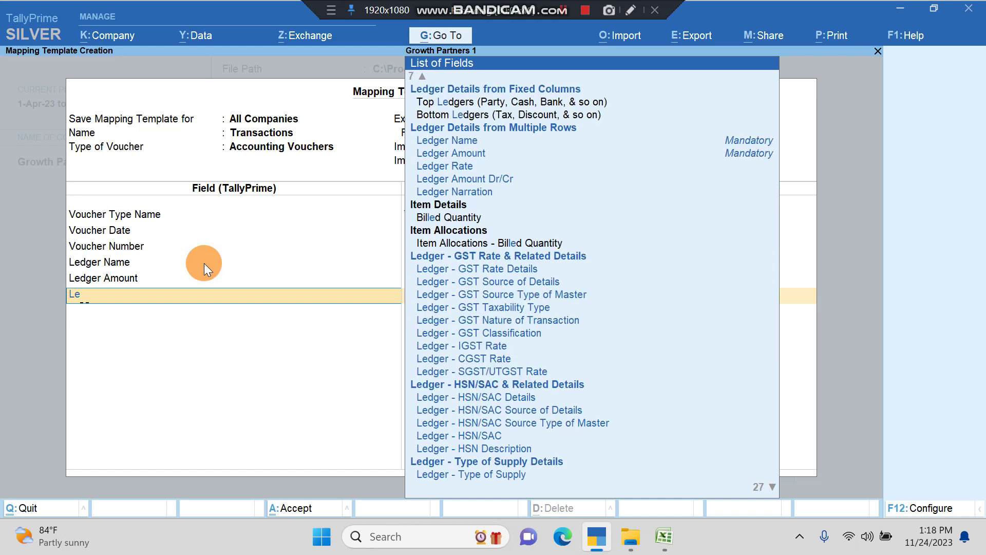
type("d")
key("Down")
key("Down")
key("Down")
key("Down")
key("Down")
key("Down")
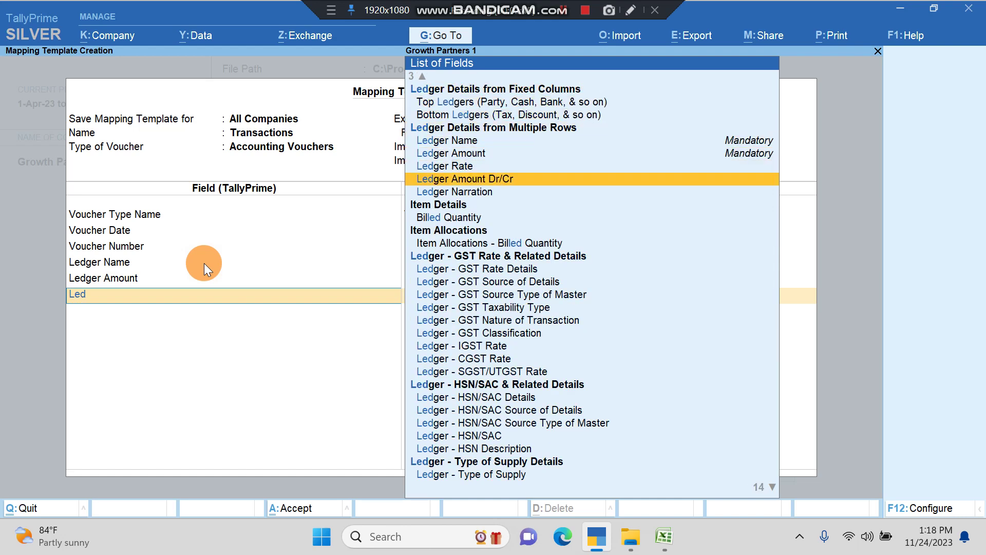
key("Return")
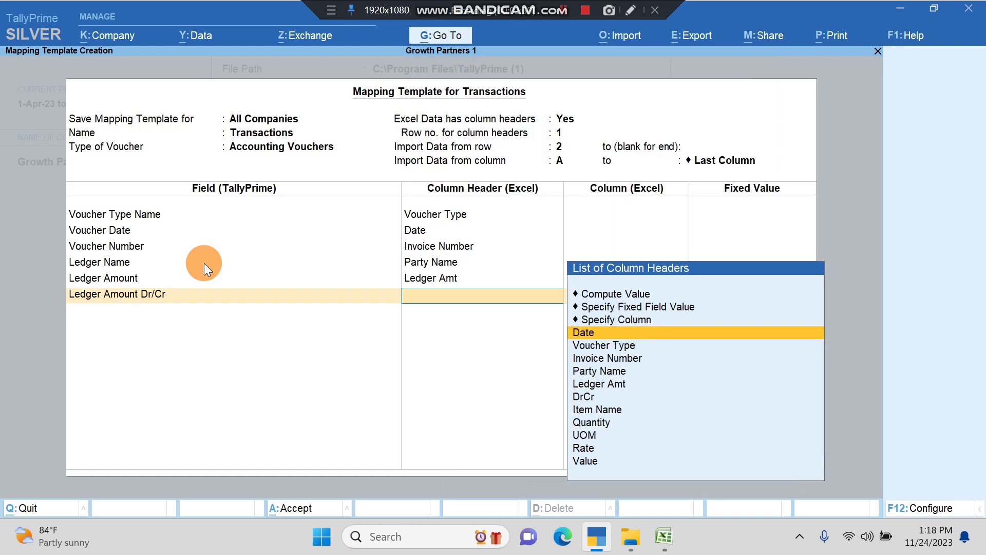
key("Down")
key("Down")
key("Down")
key("Down")
key("Down")
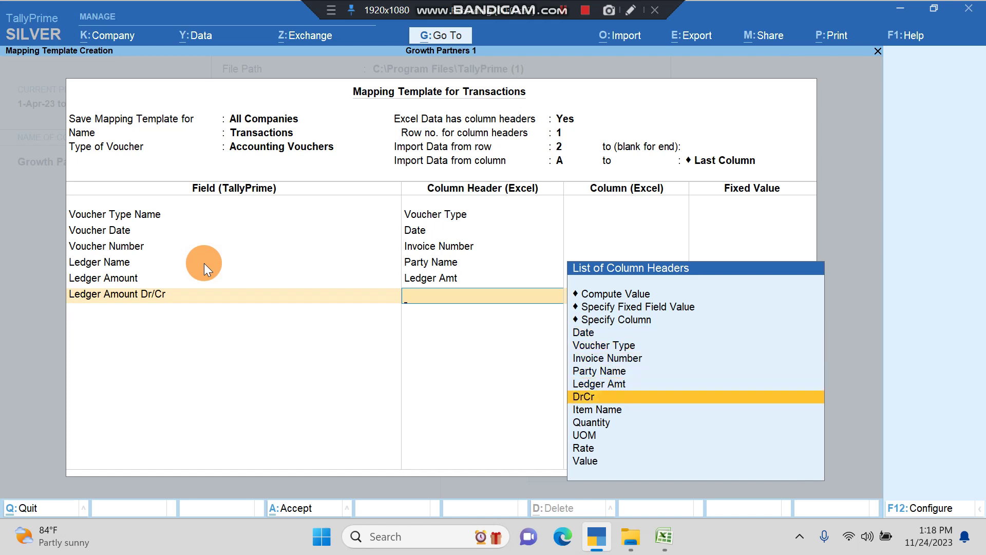
key("Return")
- Map the Item Name field to the Item Name column
type("It")
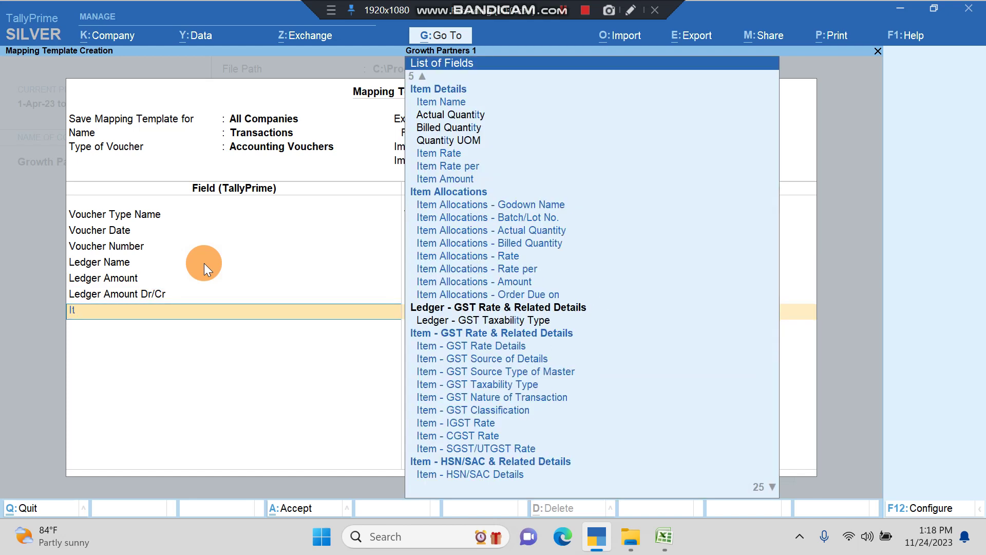
key("Down")
key("Down")
key("Down")
key("Down")
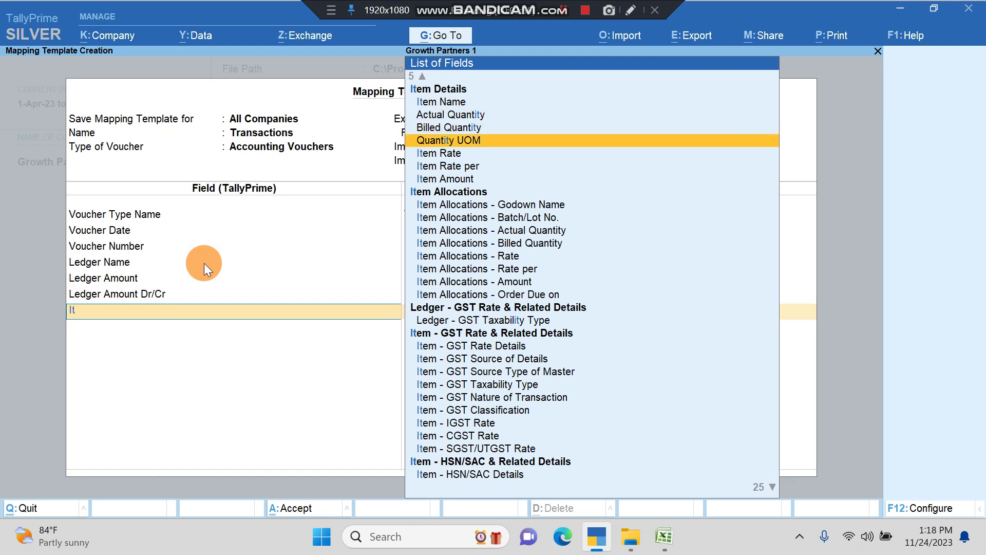
key("Down")
key("Up")
key("Down")
key("Up")
key("Up")
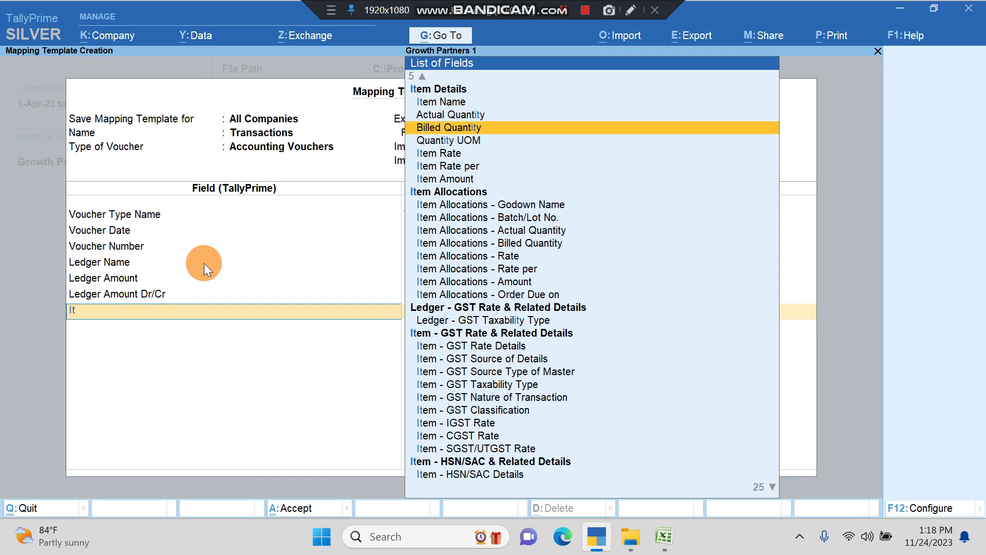
key("Up")
key("Up")
key("Return")
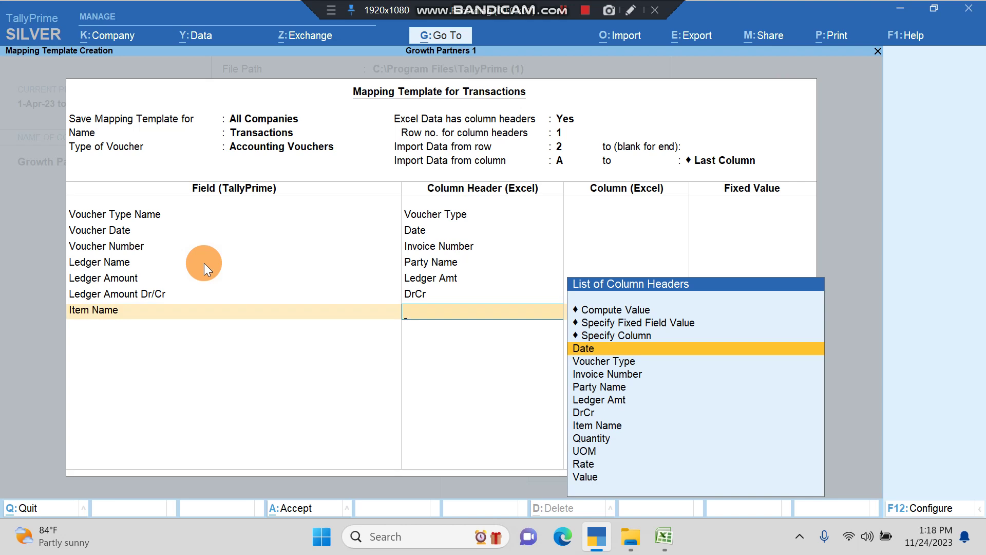
key("Down")
key("Down")
key("Down")
key("Down")
key("Down")
key("Return")
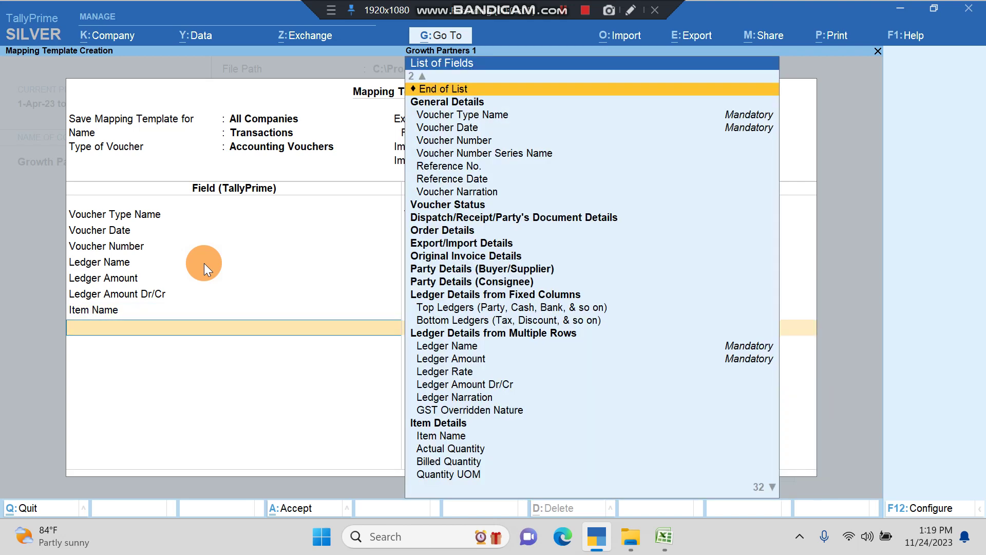
- Map the Billed Quantity field to the Quantity column
type("Bu")
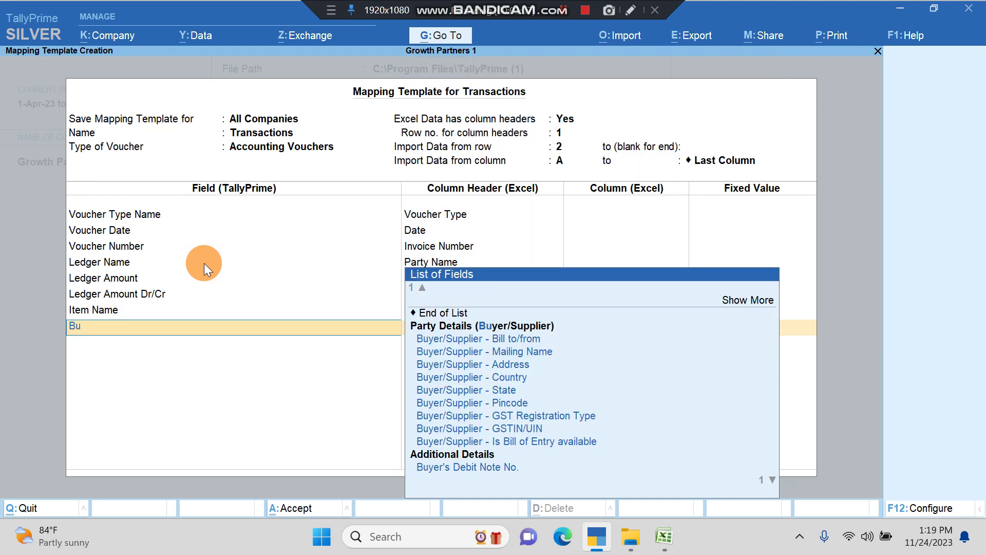
type("s")
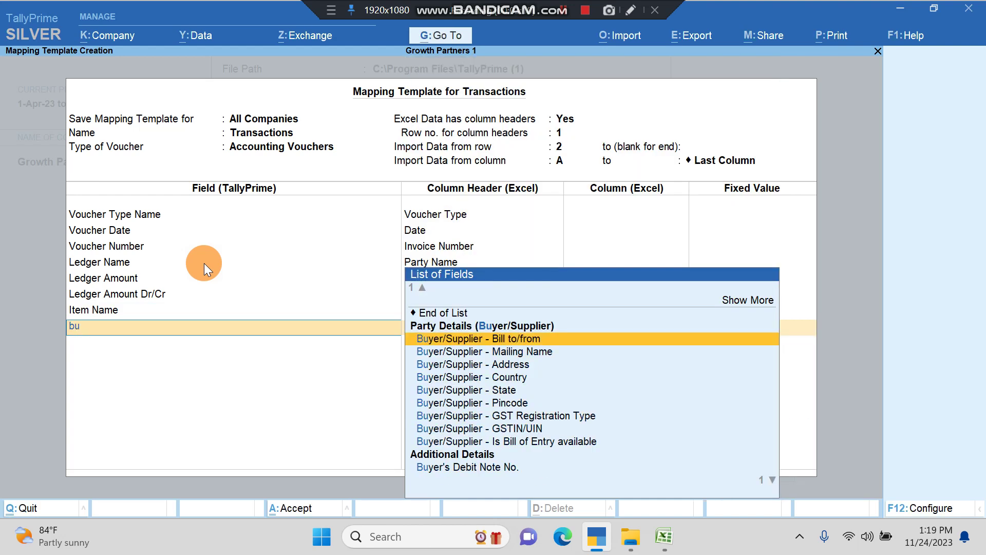
key("Down")
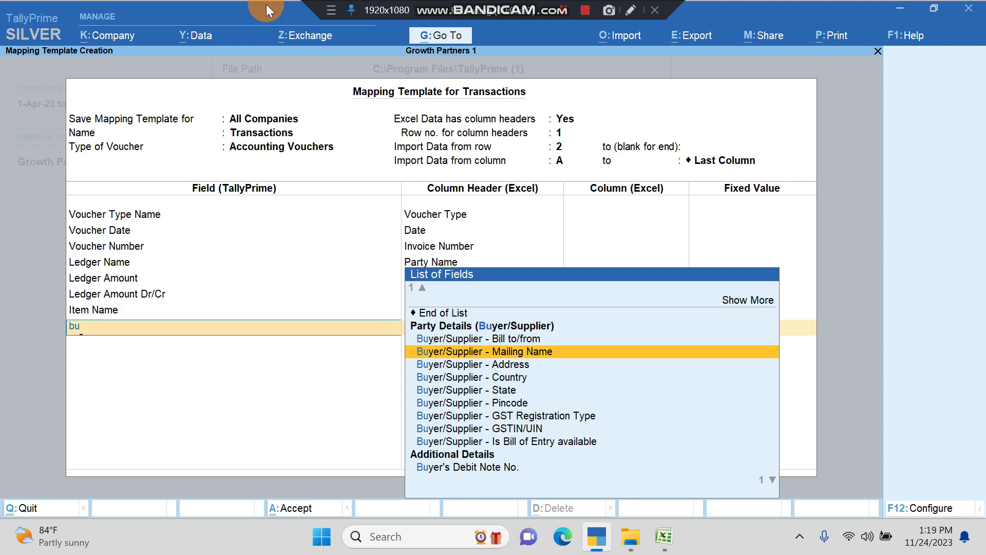
left_click(563, 14)
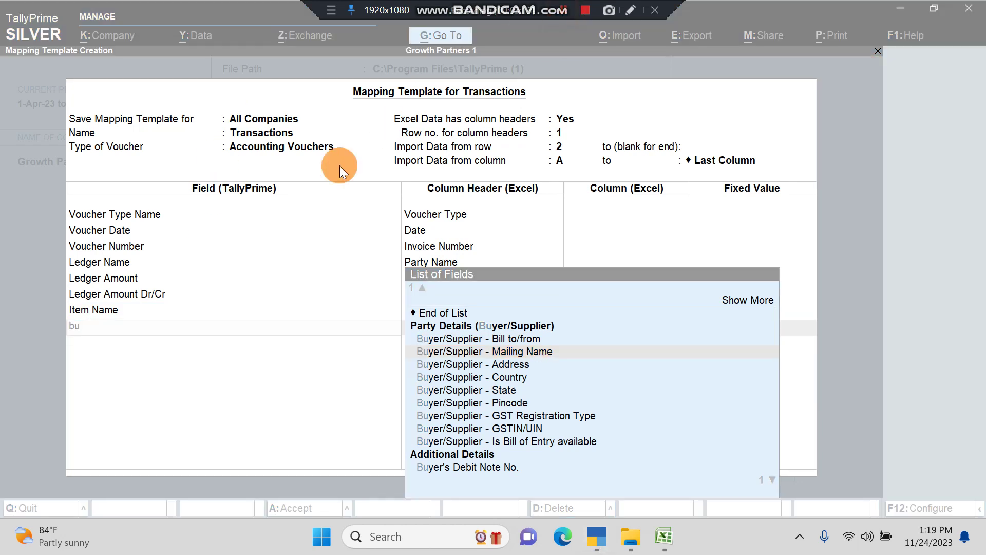
left_click(137, 326)
type("s")
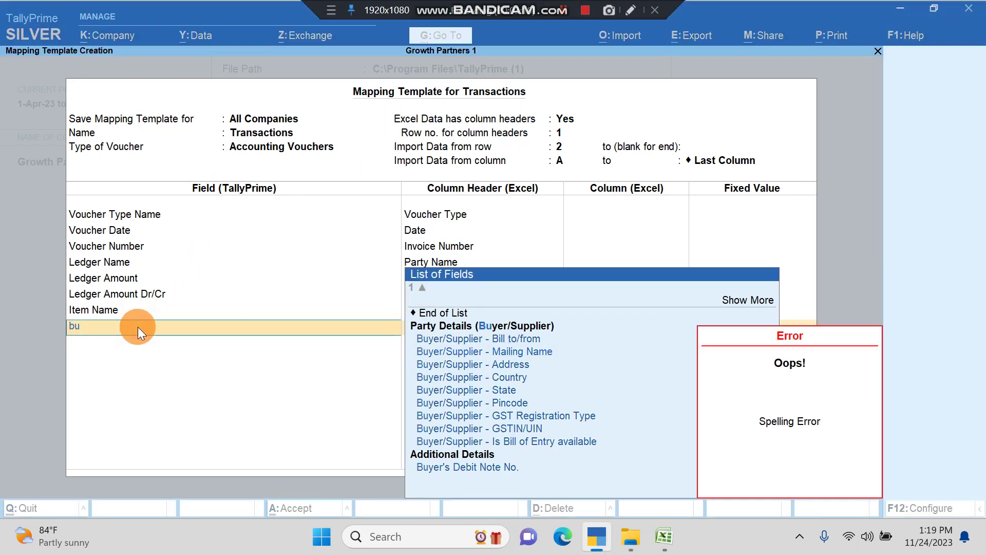
key("BackSpace")
type("illed Quantity")
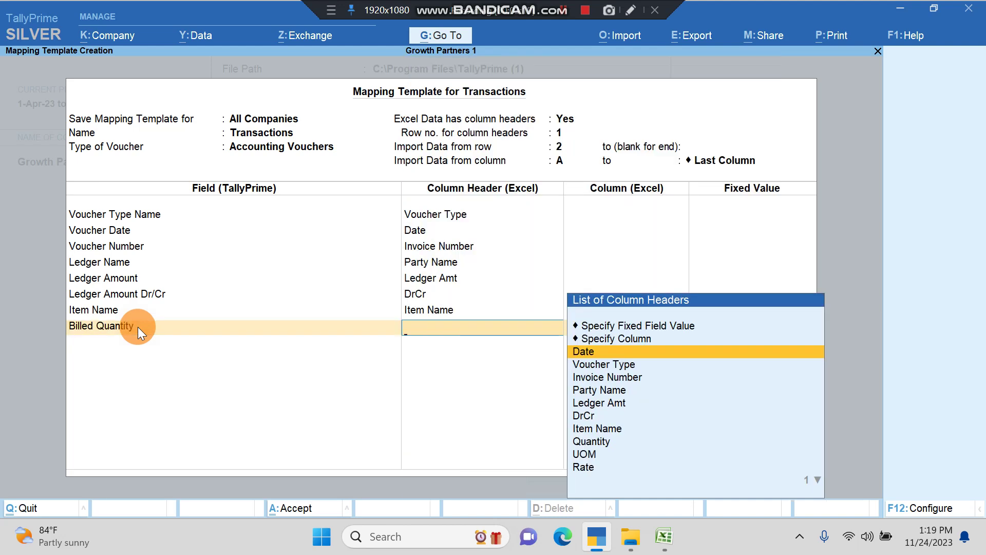
type("q")
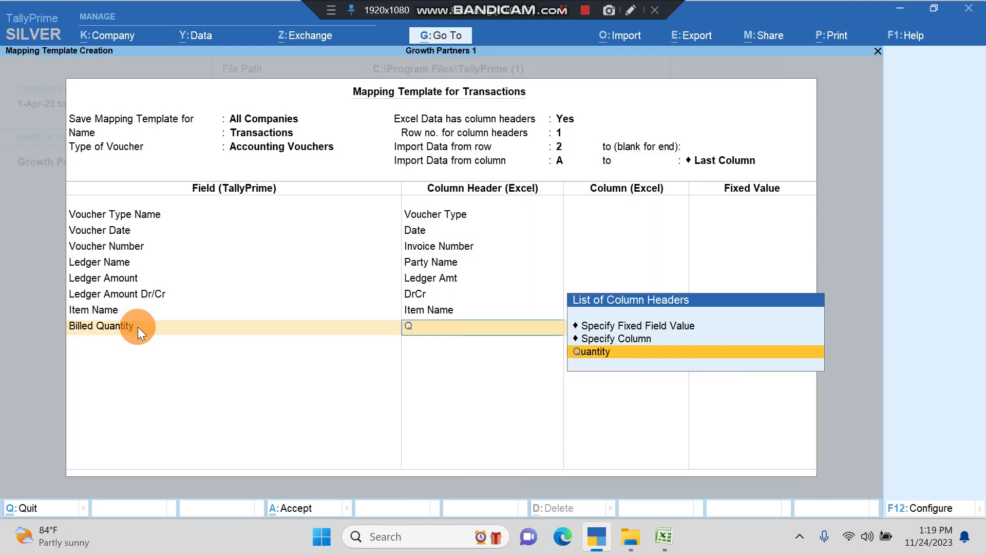
key("Return")
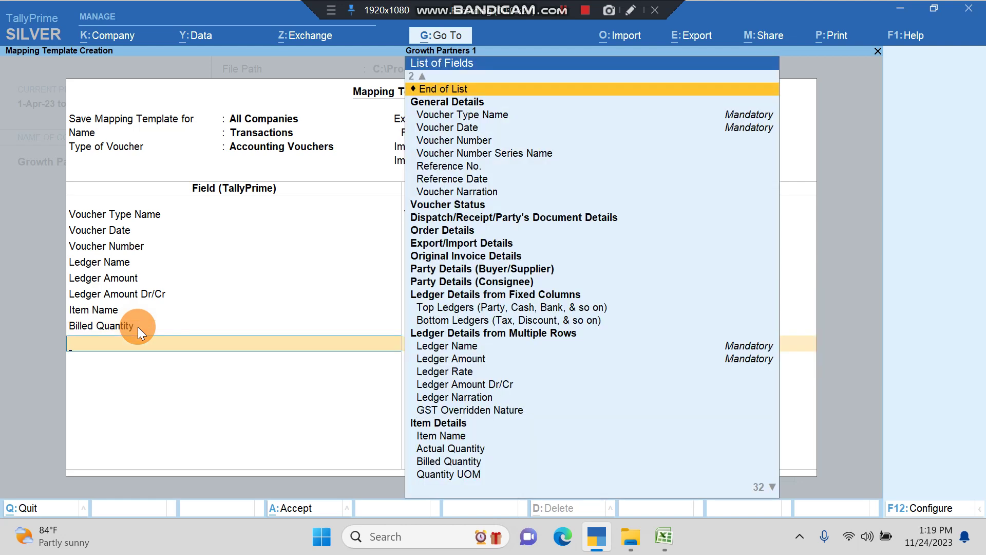
- Map Item Rate to Rate and Item Amount to Value
type("It")
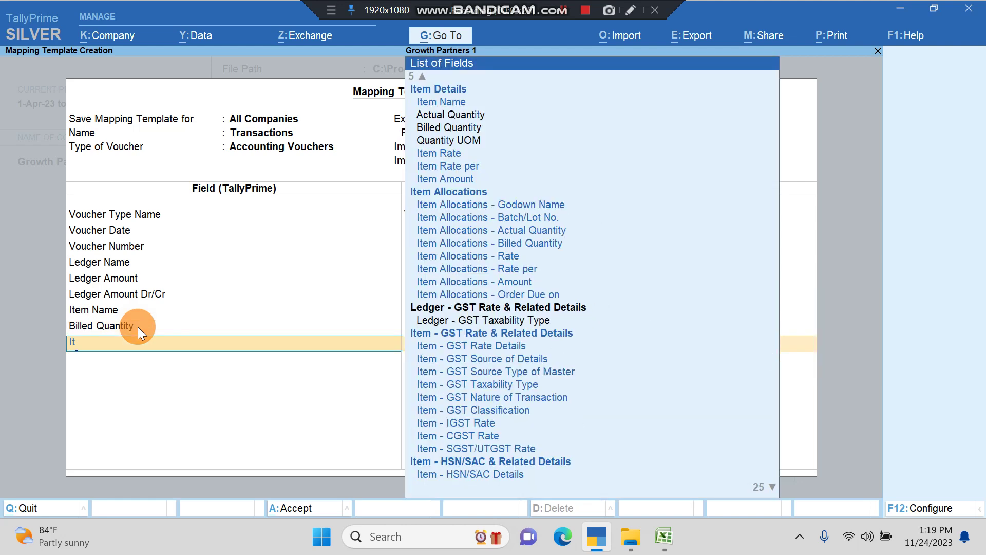
key("Down")
key("Down")
key("Down")
key("Down")
key("Down")
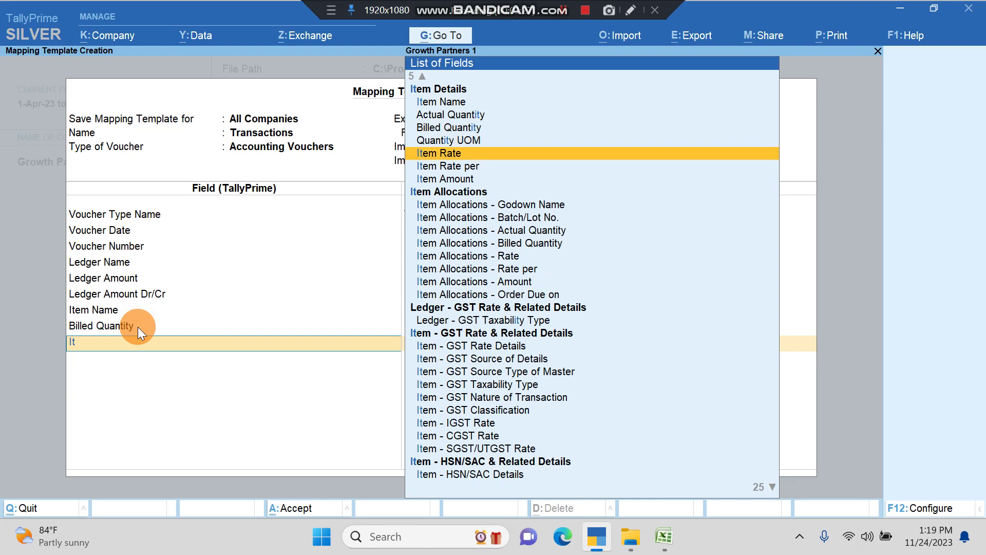
key("Return")
type("r")
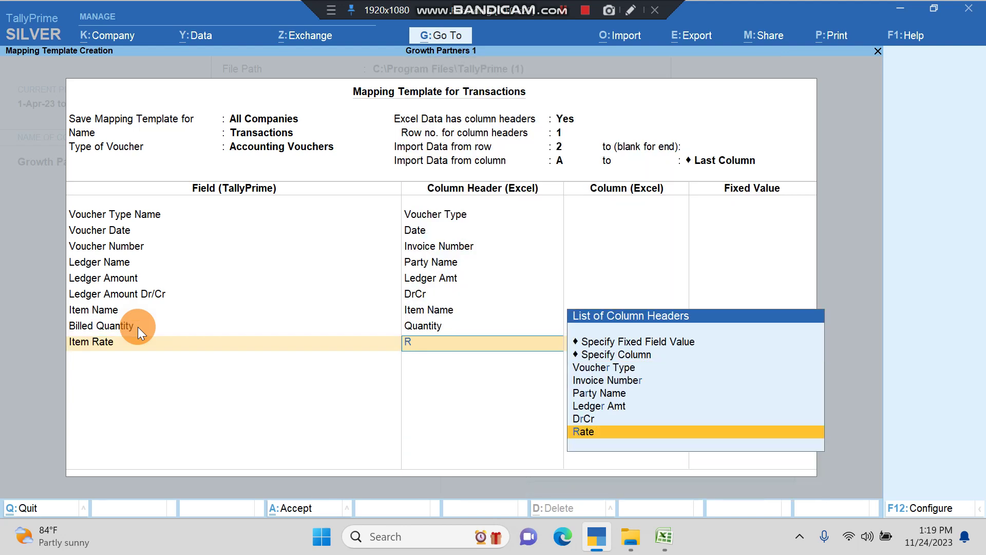
key("Return")
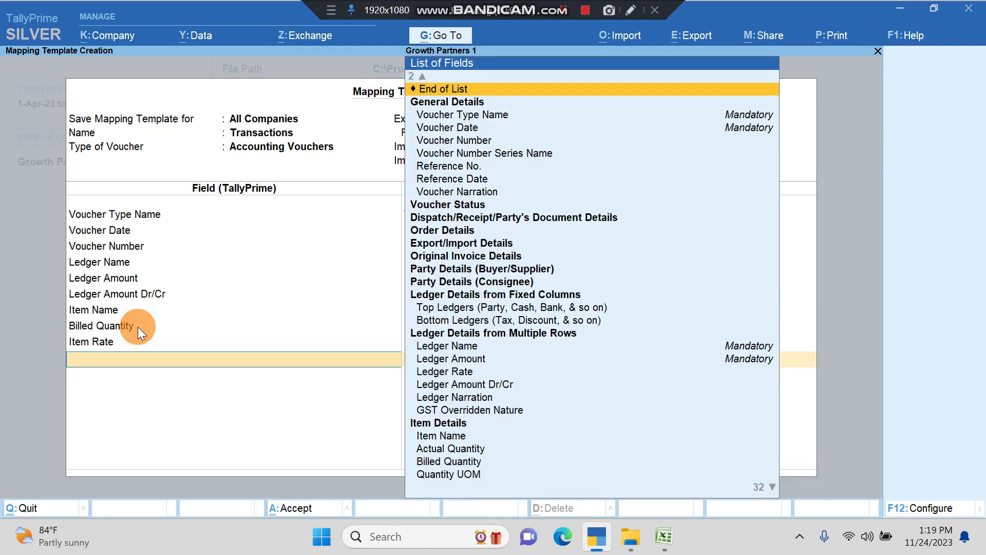
type("Ite")
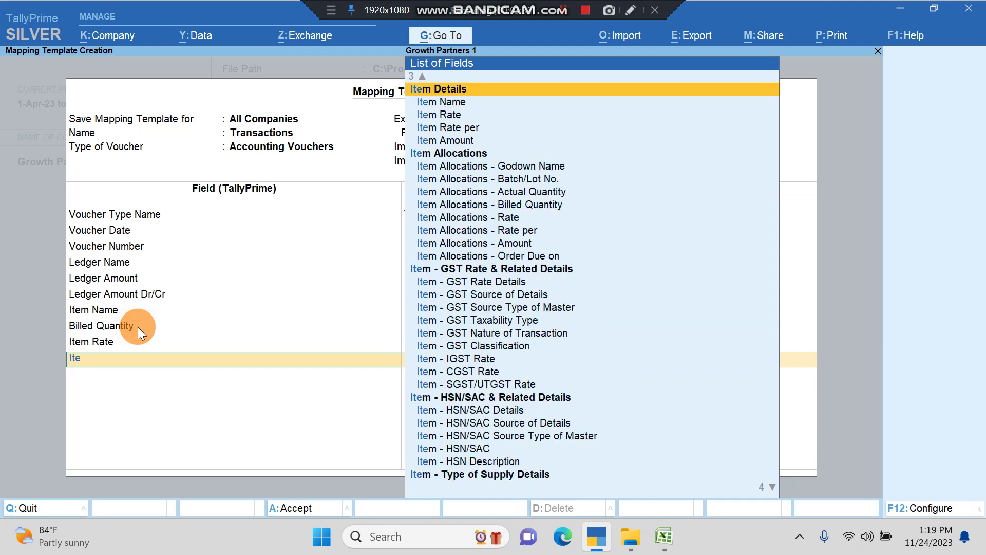
key("Down")
key("Down")
key("Down")
key("Down")
key("Return")
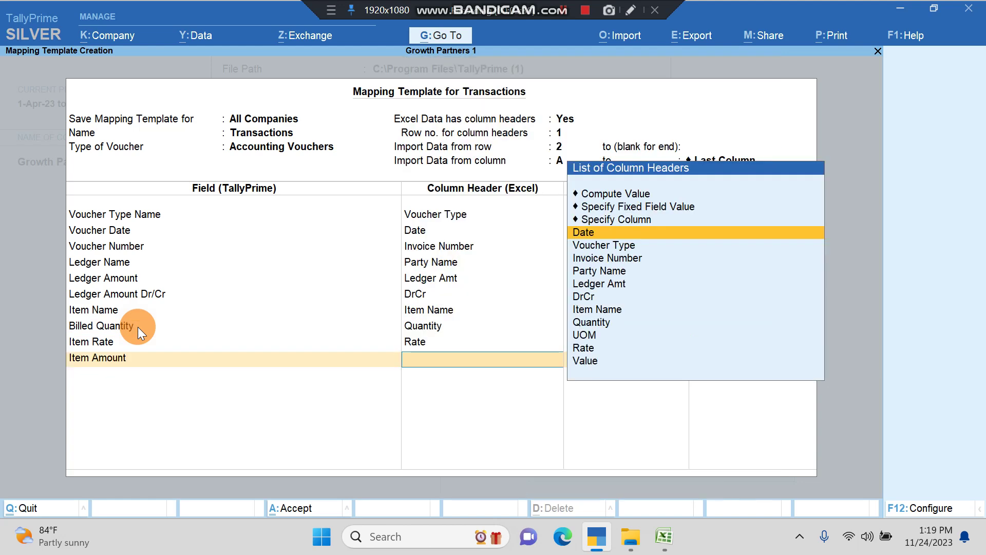
type("Va")
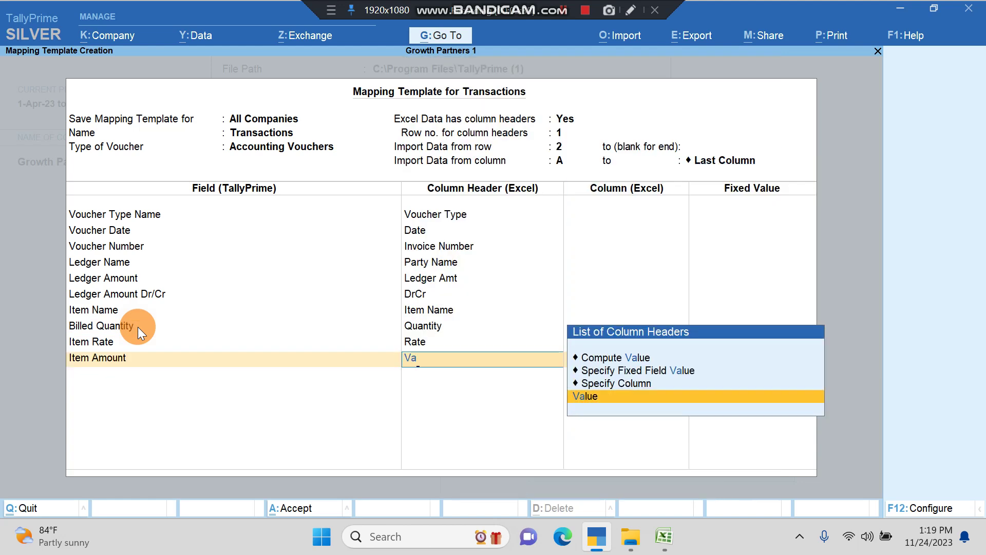
key("Return")
key("Return")
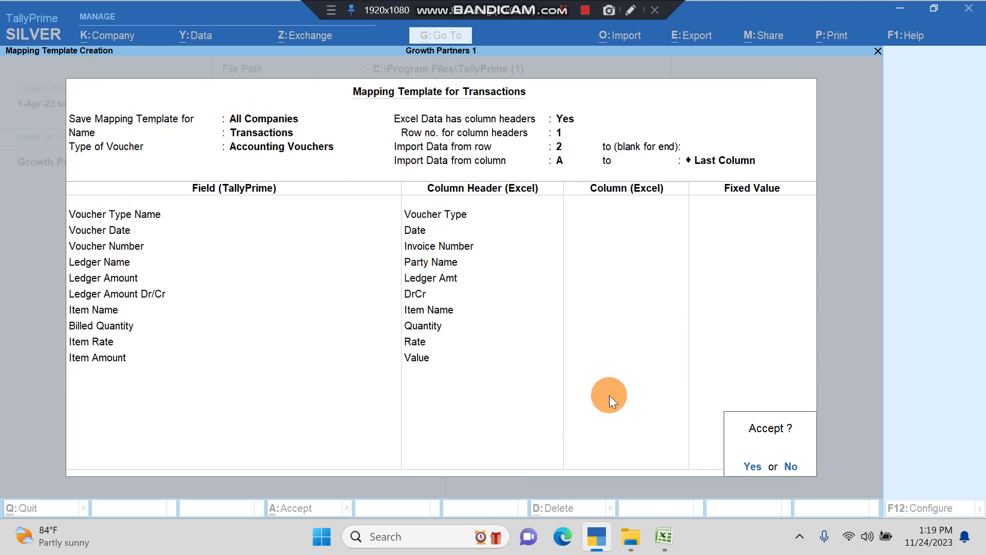
- Accept and save the Transactions mapping template
left_click(752, 467)
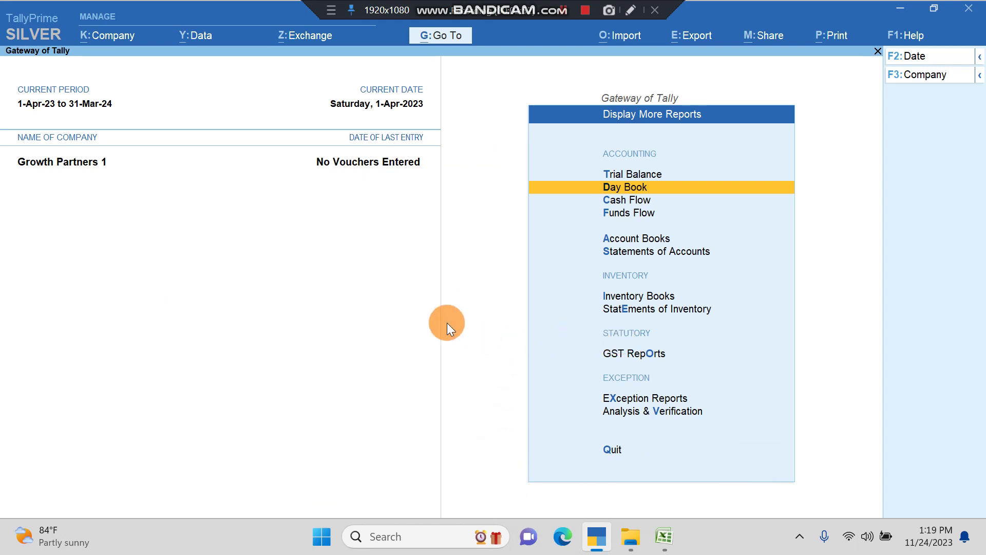
- Import transactions from Accounting transtions.xlsx, Sheet1, using the Transactions template, with summary preview on
left_click(624, 35)
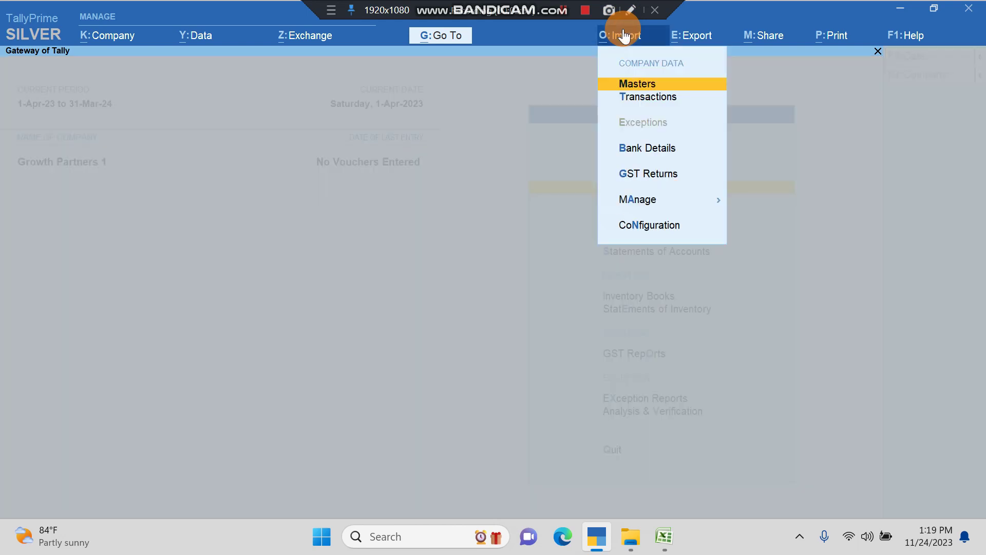
left_click(640, 97)
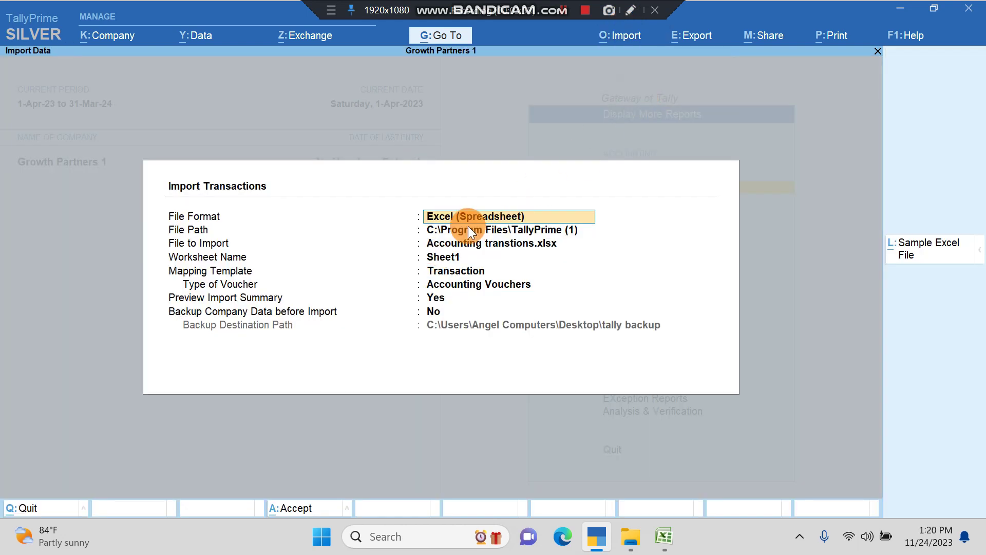
key("Return")
key("Return")
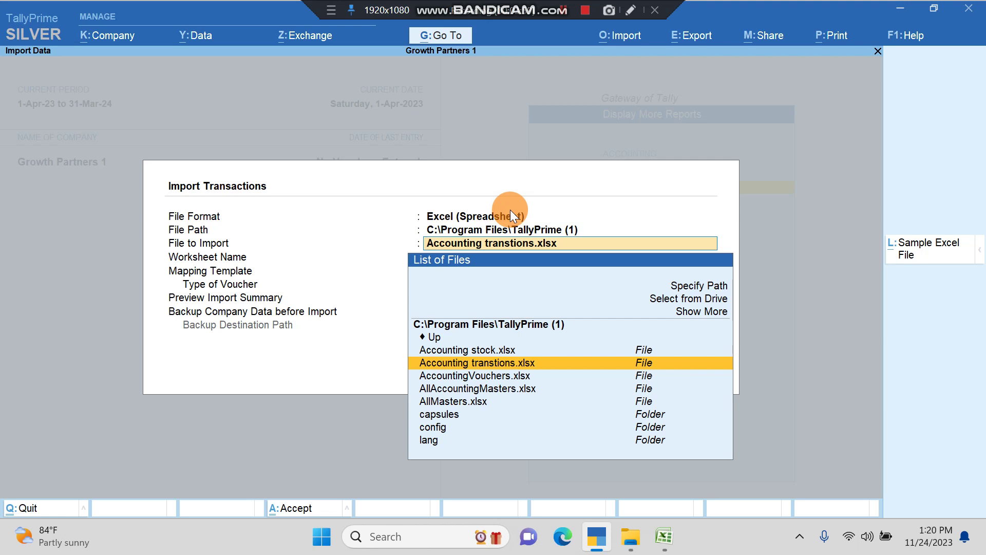
key("Return")
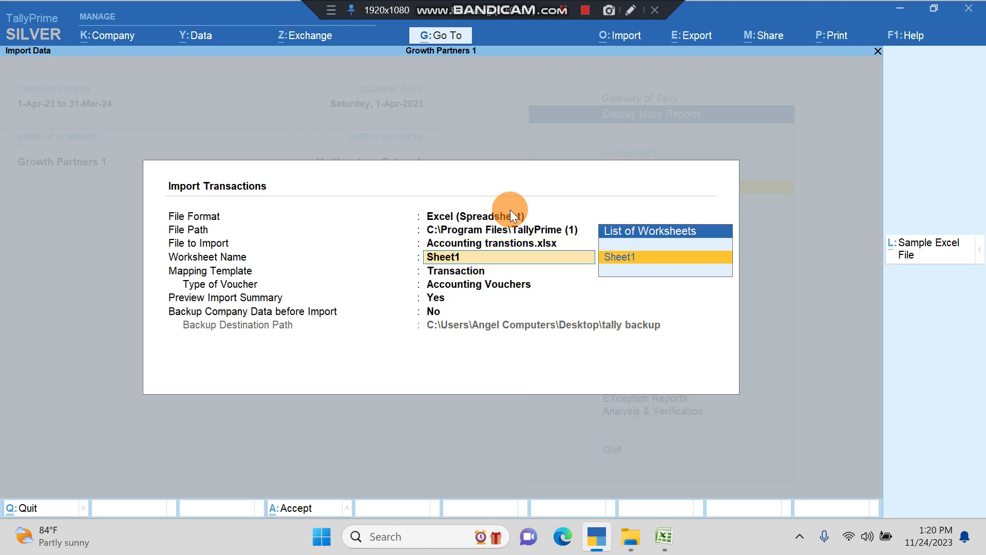
key("Return")
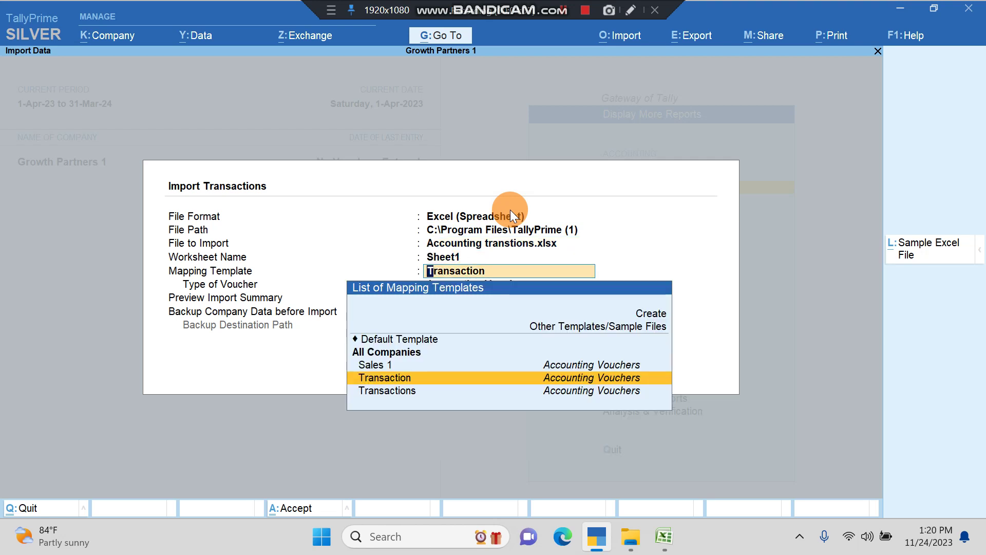
key("Down")
key("Return")
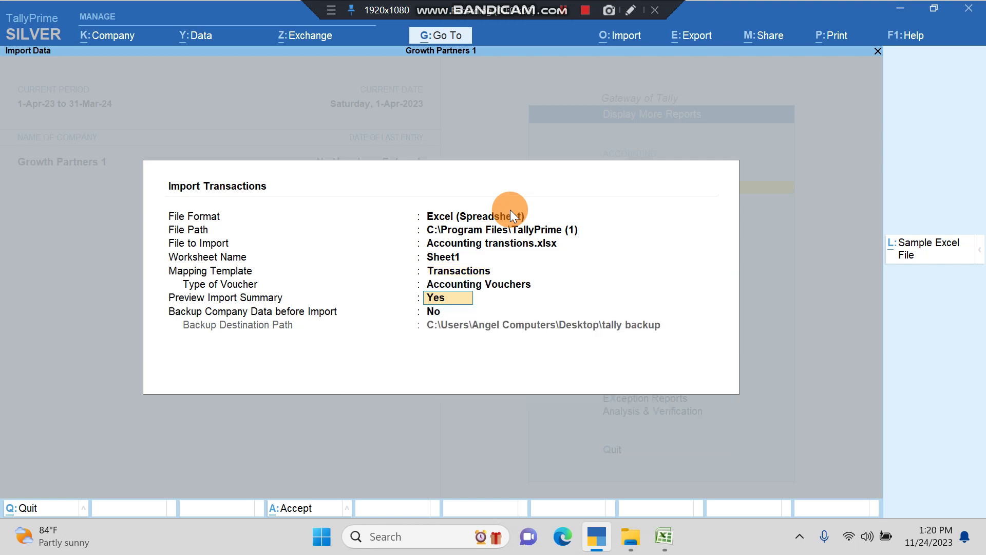
key("Return")
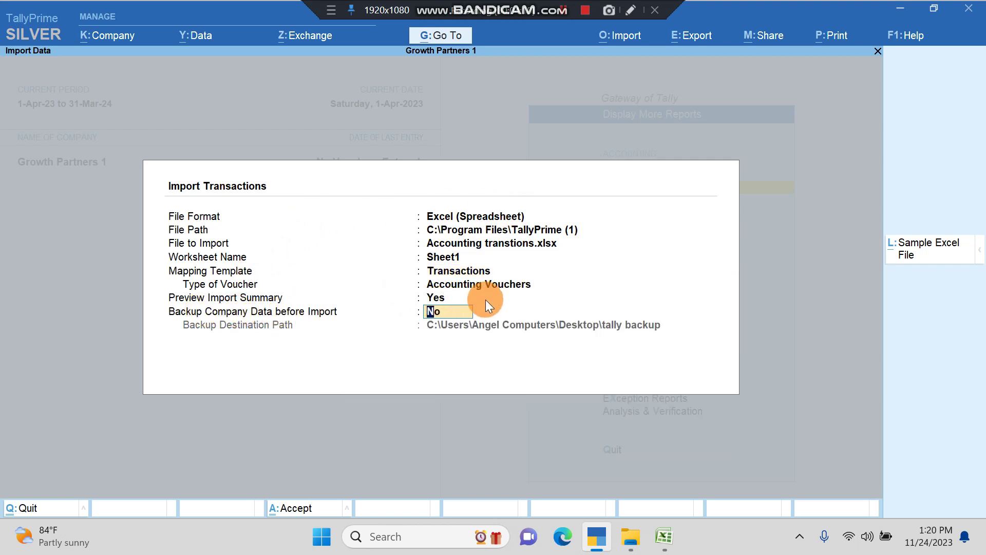
key("Return")
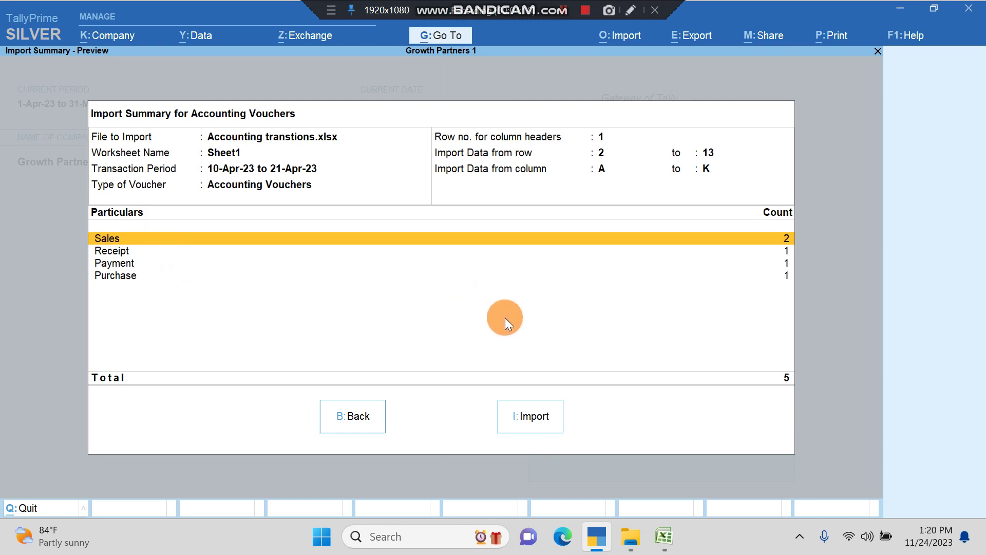
- Import the five vouchers and dismiss the 'Import completed successfully' message
left_click(536, 412)
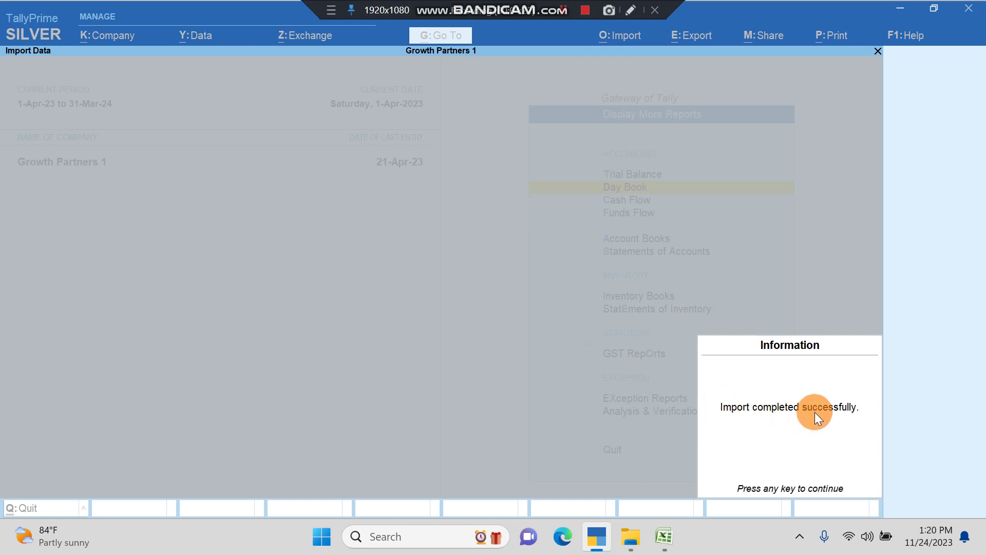
key("Return")
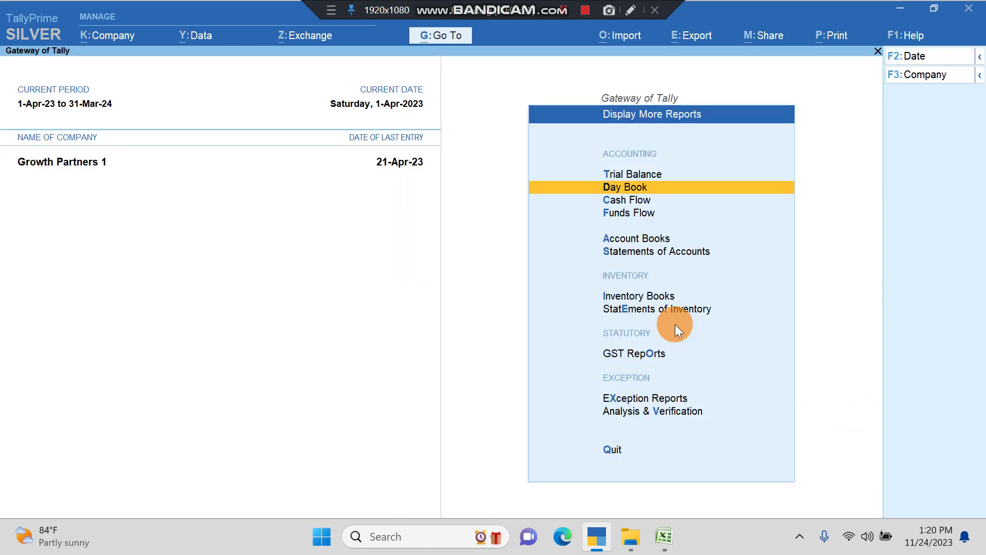
- Open the Day Book and set its period from 1-4-2023 to 1-5-2023
left_click(680, 186)
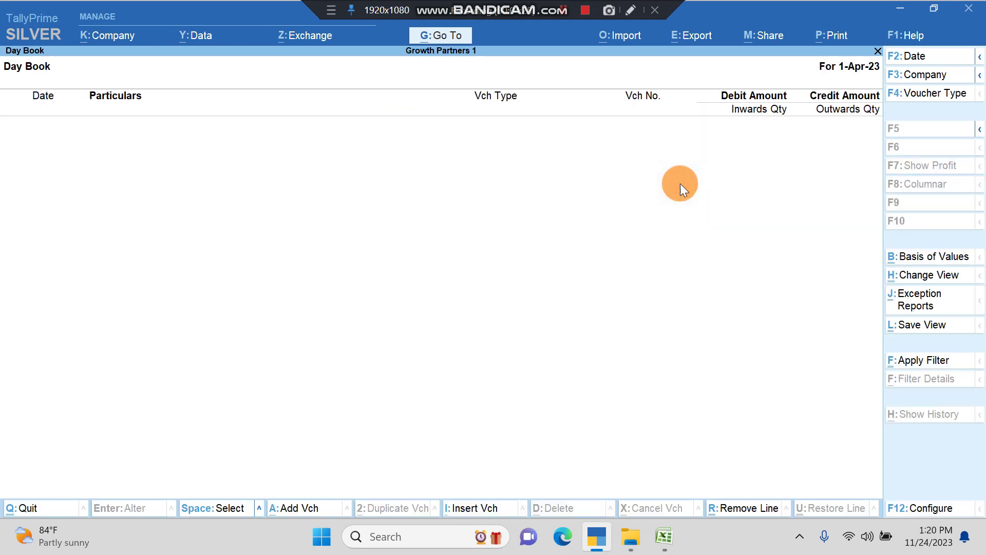
left_click(911, 55)
key("BackSpace")
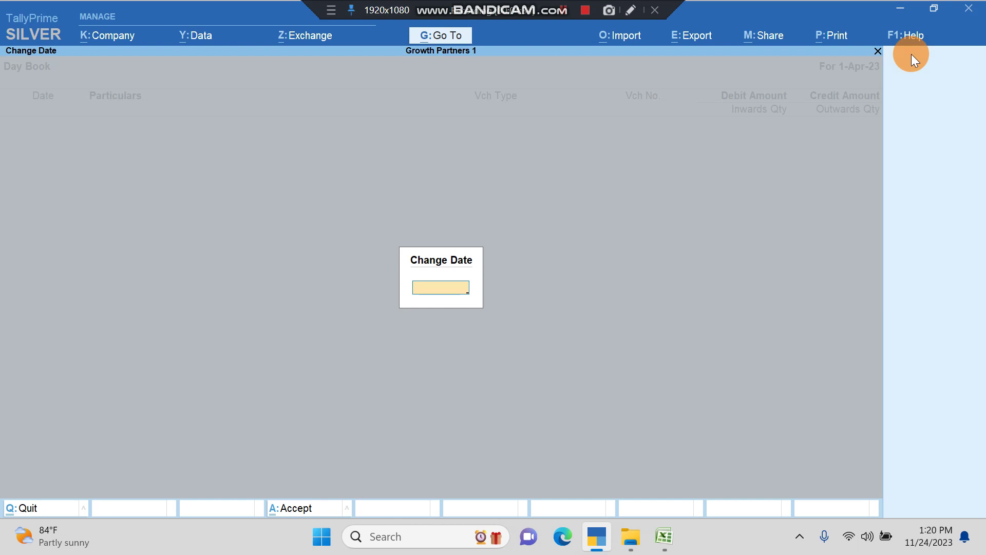
key("Escape")
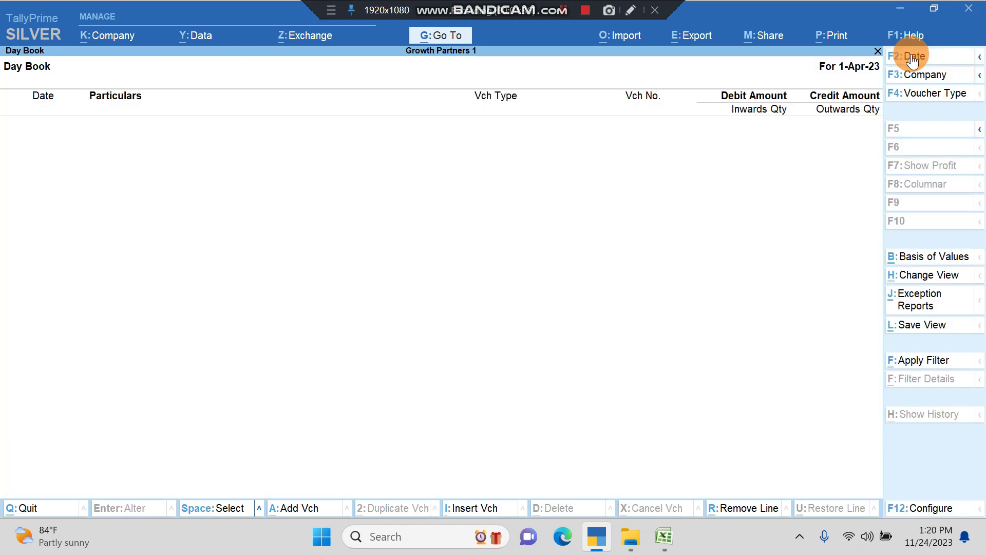
key("alt+F2")
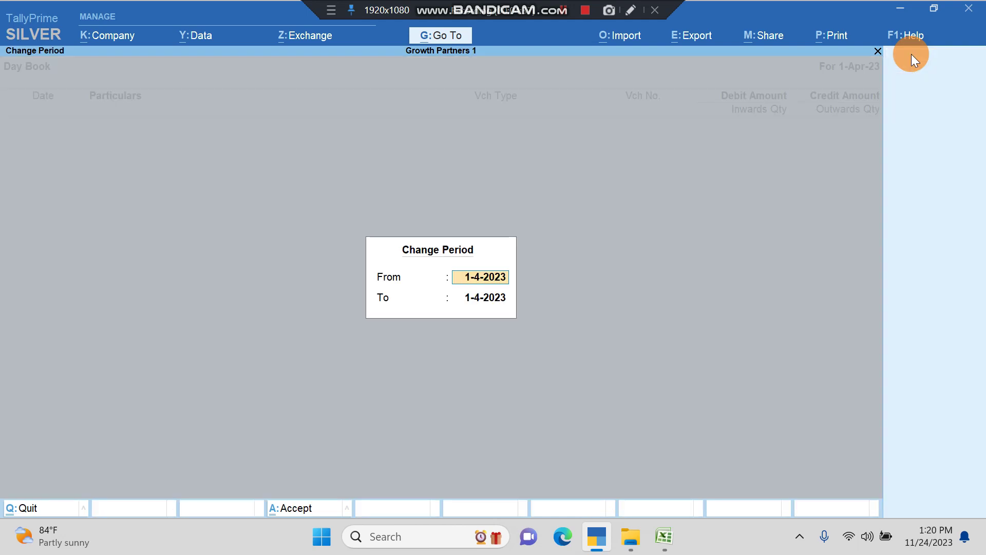
key("Return")
type("1")
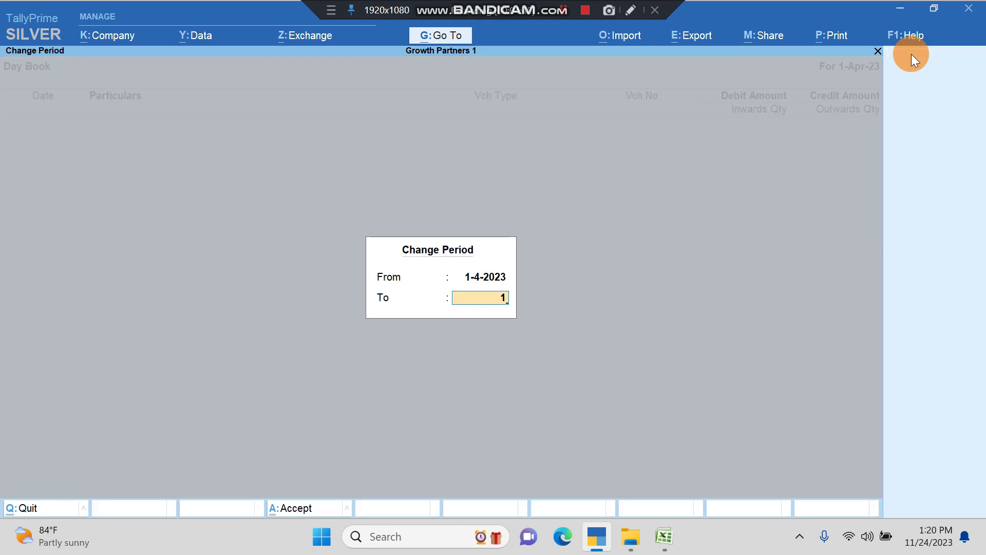
type("-5")
key("Return")
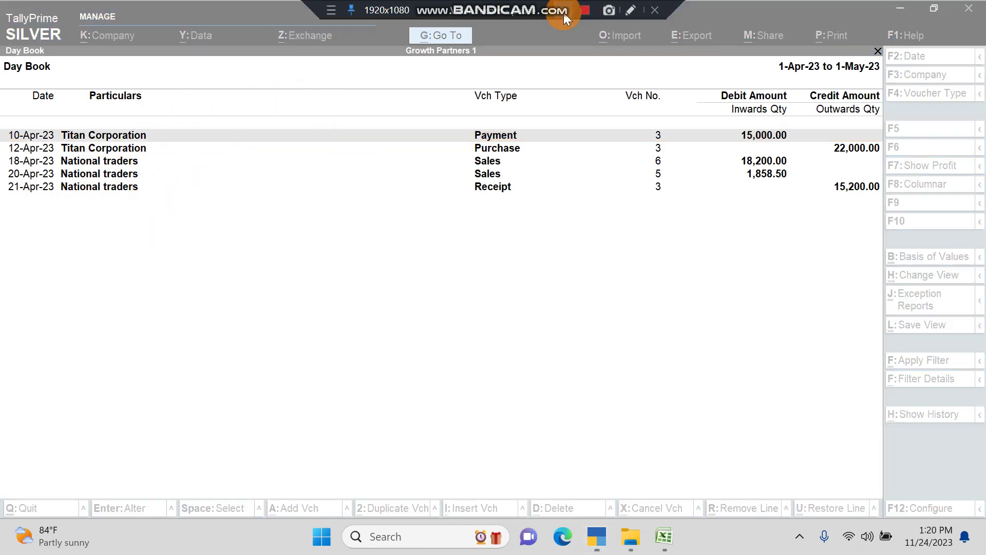
- Open Titan Corporation's 15,000.00 Payment voucher No. 3 from the Day Book
left_click(435, 135)
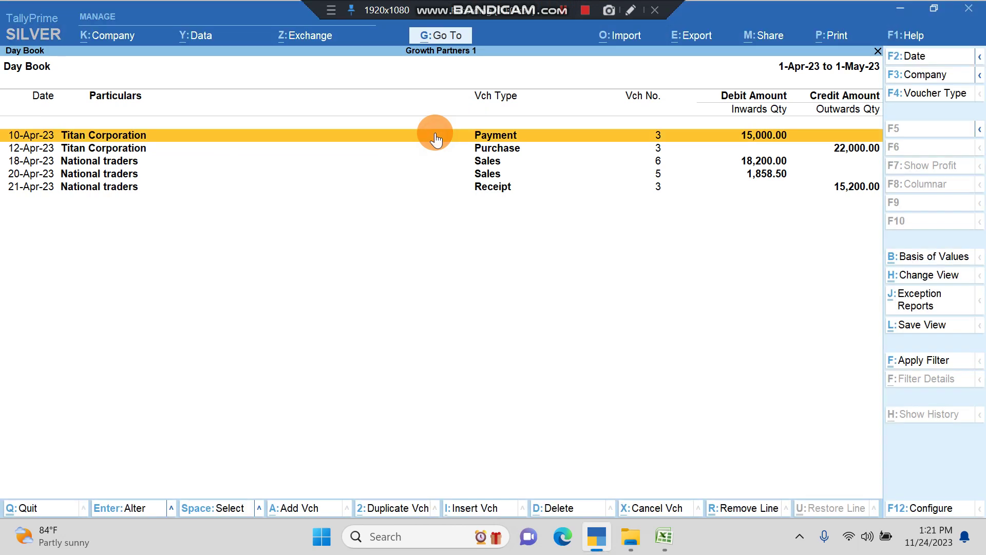
left_click(435, 137)
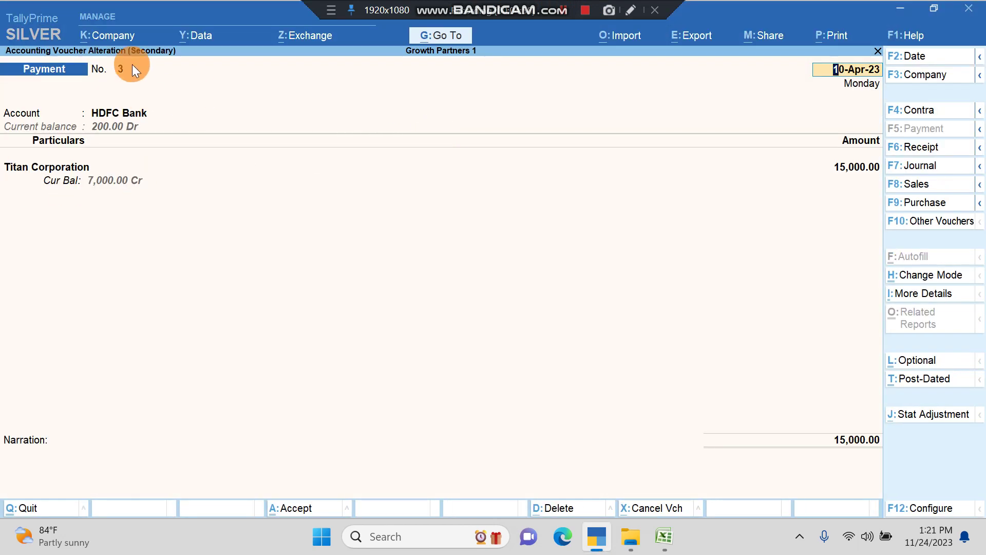